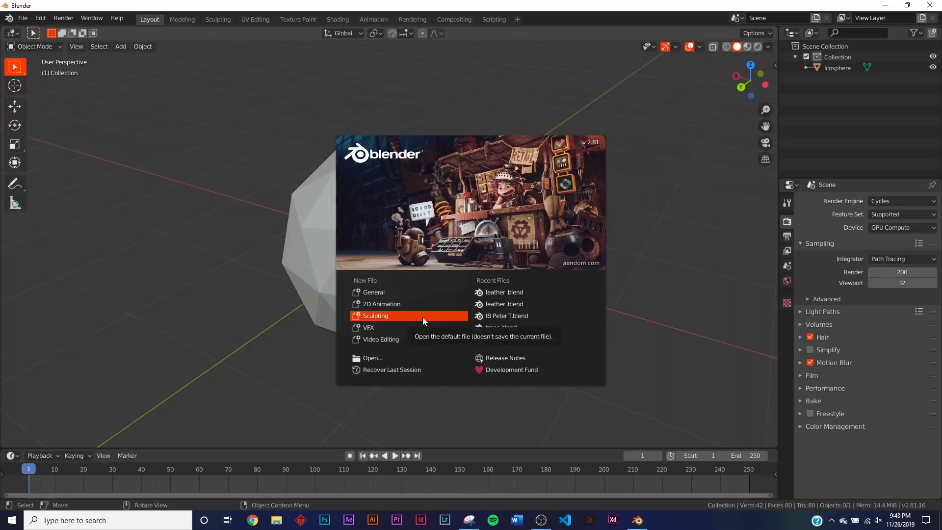
Step: Delete the existing icosphere and add a new Ico Sphere mesh in its place
click(201, 215)
click(396, 270)
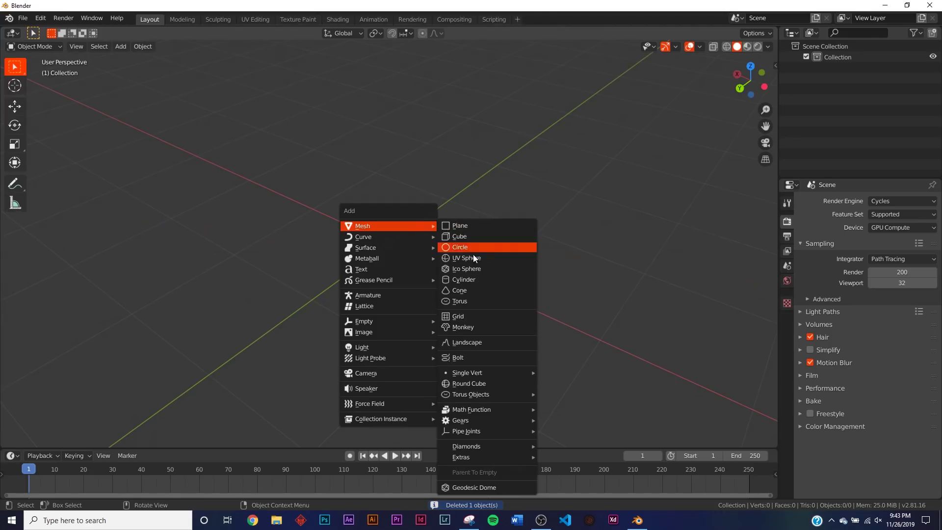
click(474, 269)
Step: Subdivide the whole icosphere mesh in Edit Mode with a higher number of cuts and return to Object Mode
key(Tab)
right_click(463, 250)
click(424, 248)
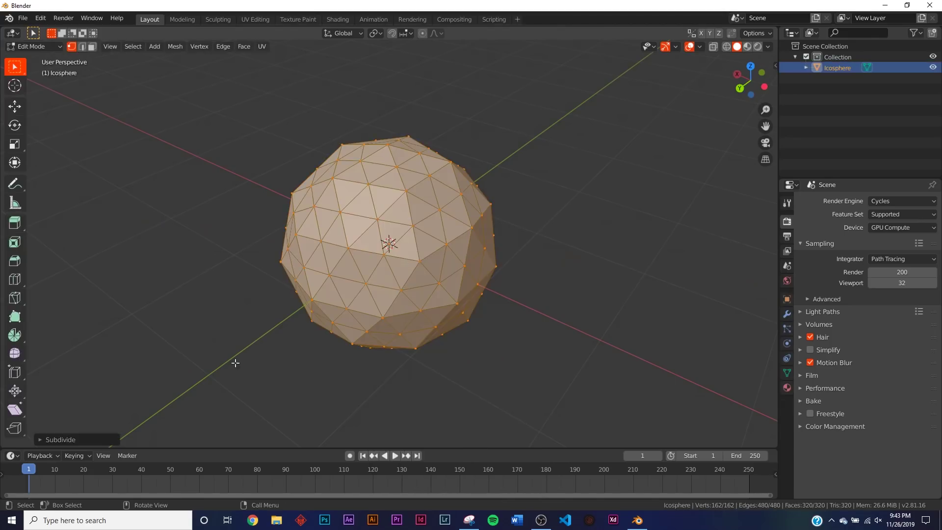
click(56, 441)
drag(146, 378, 282, 406)
key(Tab)
Step: Apply Shade Smooth to the subdivided icosphere
right_click(450, 256)
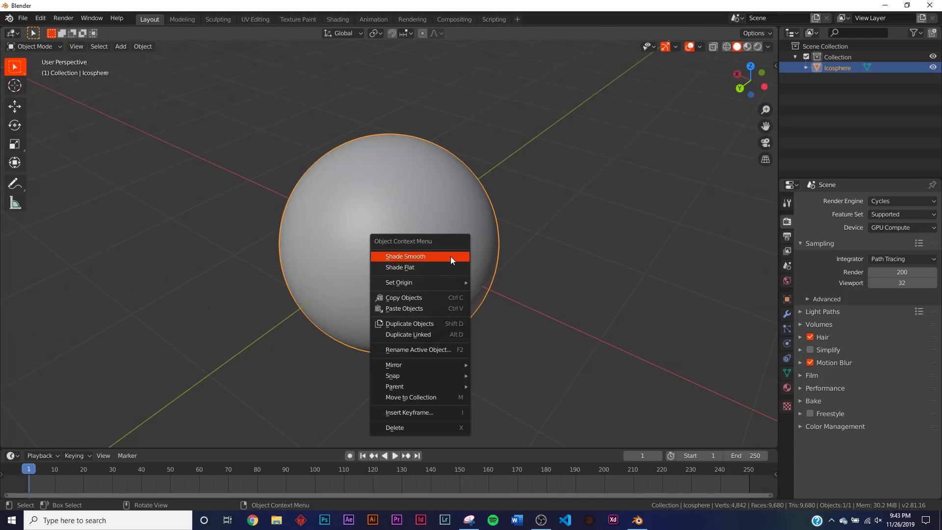
click(450, 256)
scroll(461, 255, up, 2)
middle_drag(462, 255, 482, 280)
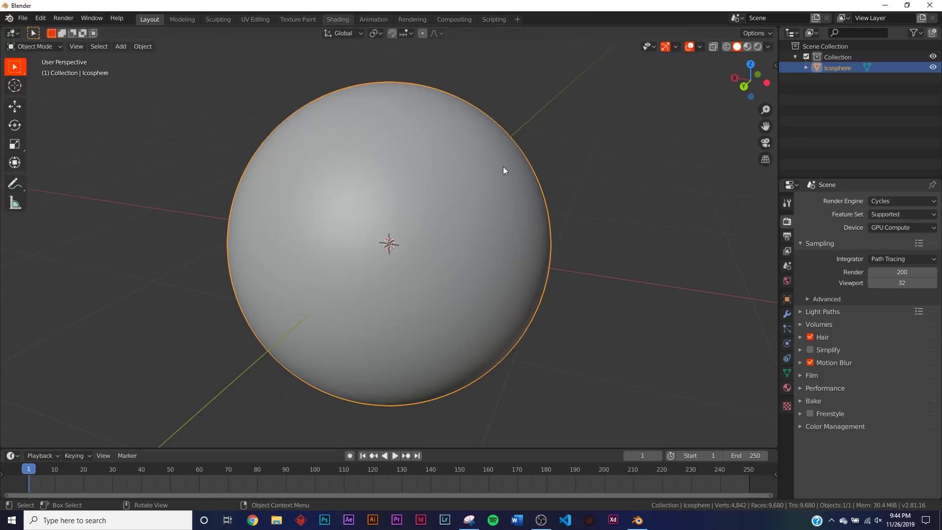
Step: Switch to the Shading workspace, widen the node editor and create a new material for the sphere
scroll(602, 277, up, 5)
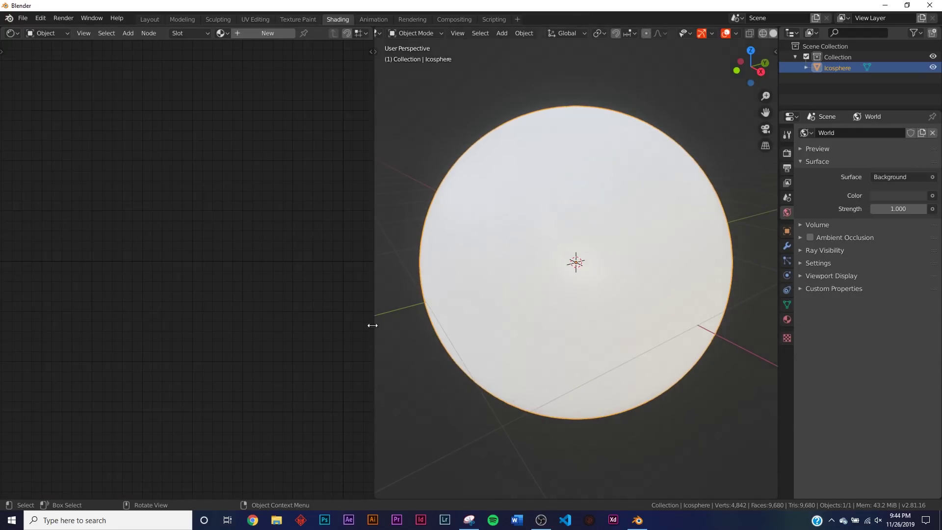
drag(376, 328, 575, 314)
click(307, 34)
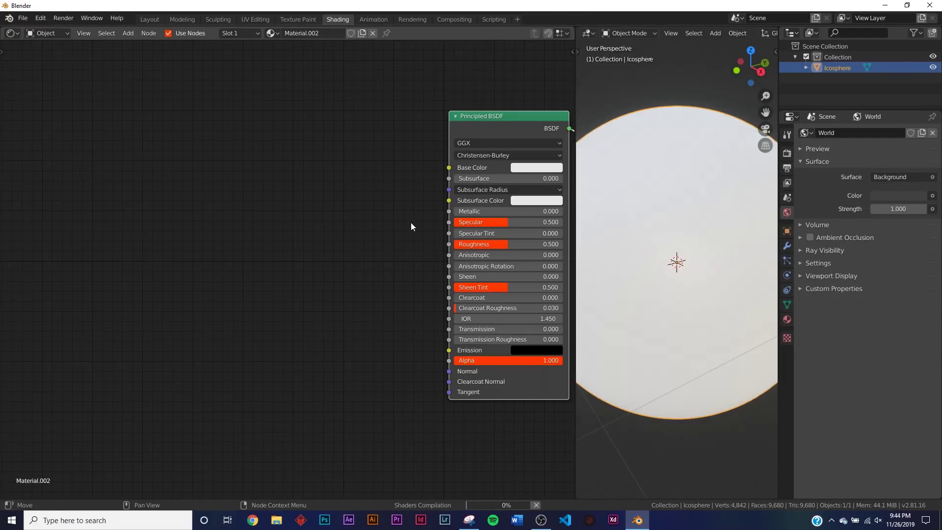
key(Home)
Step: Darken the Principled BSDF's base color to a mid grey
click(354, 157)
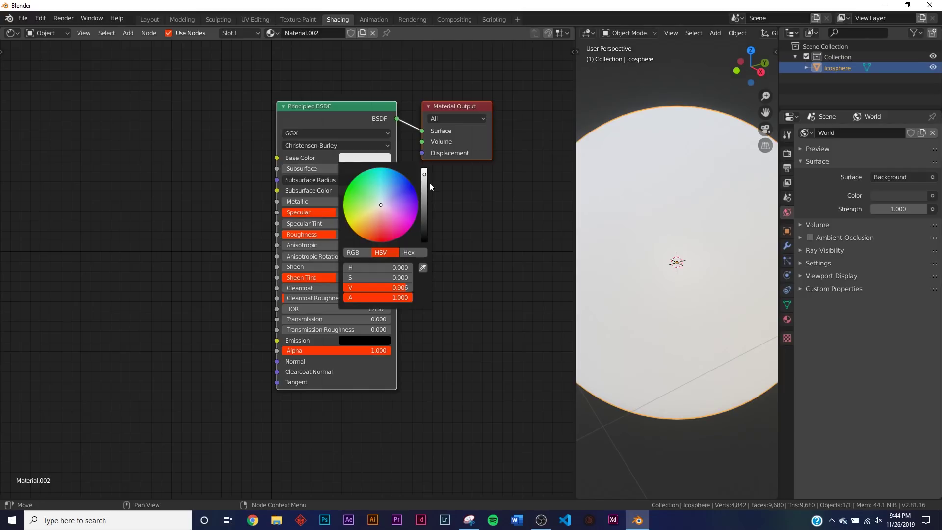
click(423, 212)
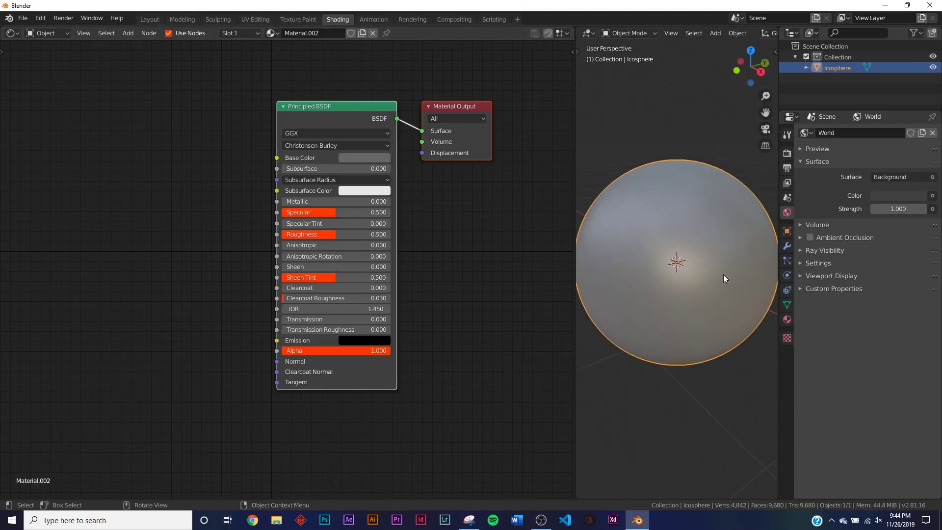
drag(576, 289, 530, 289)
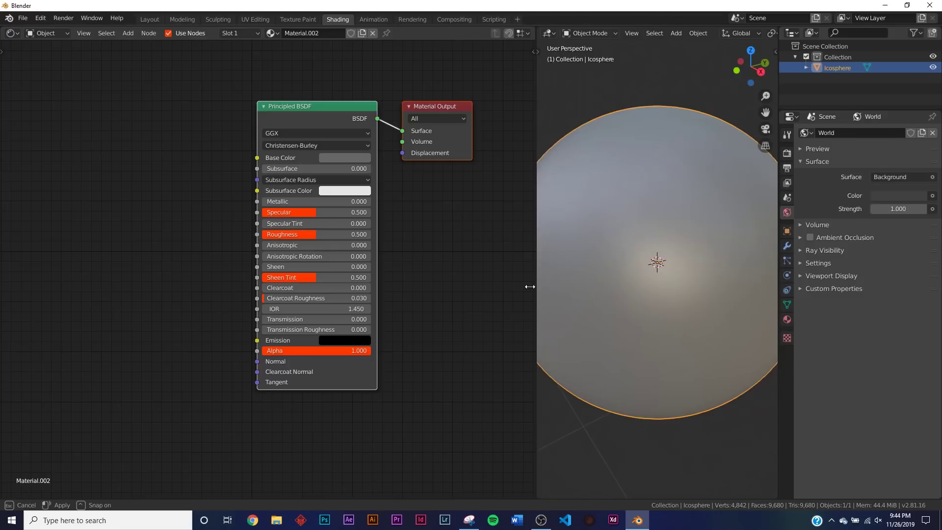
Step: Add a Bump node and connect its Normal output to the Principled BSDF's Normal input
middle_drag(225, 198, 307, 206)
key(shift+a)
click(288, 241)
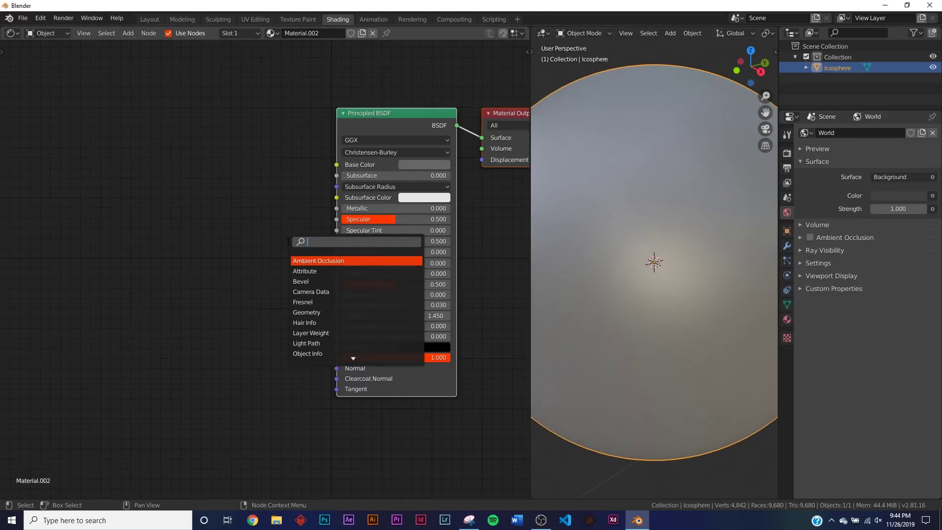
text(bum)
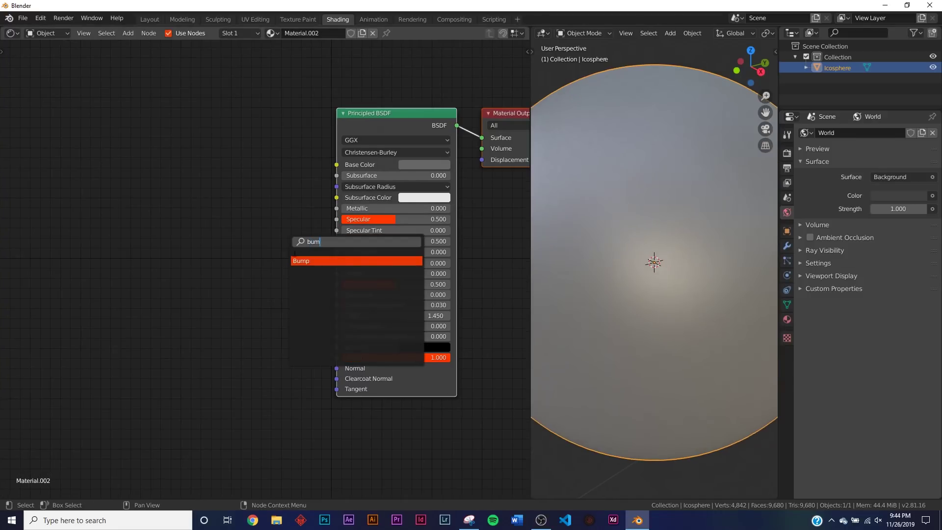
key(Return)
click(258, 324)
drag(294, 328, 336, 368)
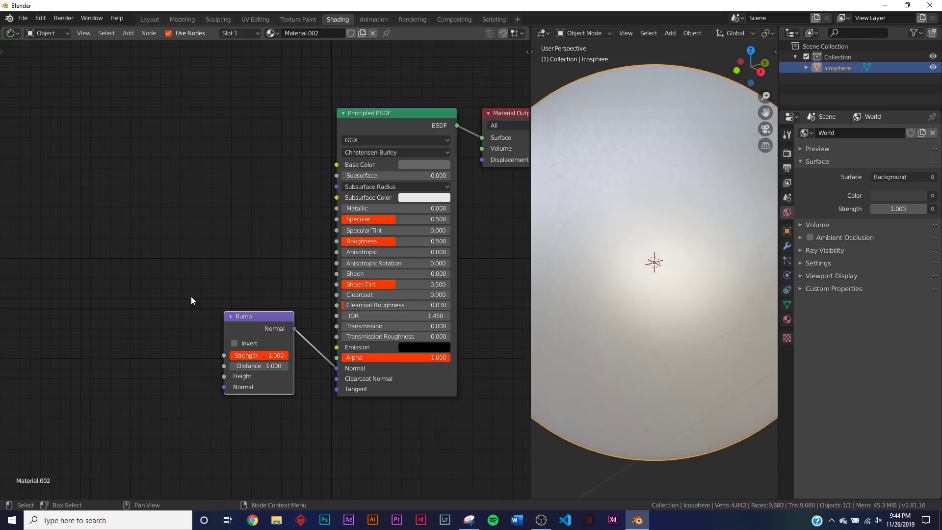
Step: Add a Voronoi Texture node and place it before the Bump node
key(shift+a)
click(184, 268)
key(Escape)
key(shift+a)
click(172, 257)
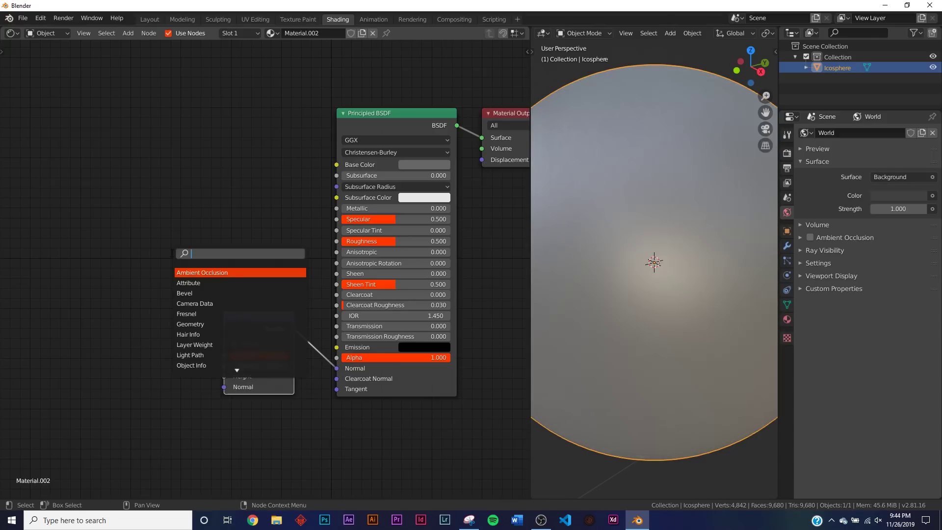
text(vor)
key(Return)
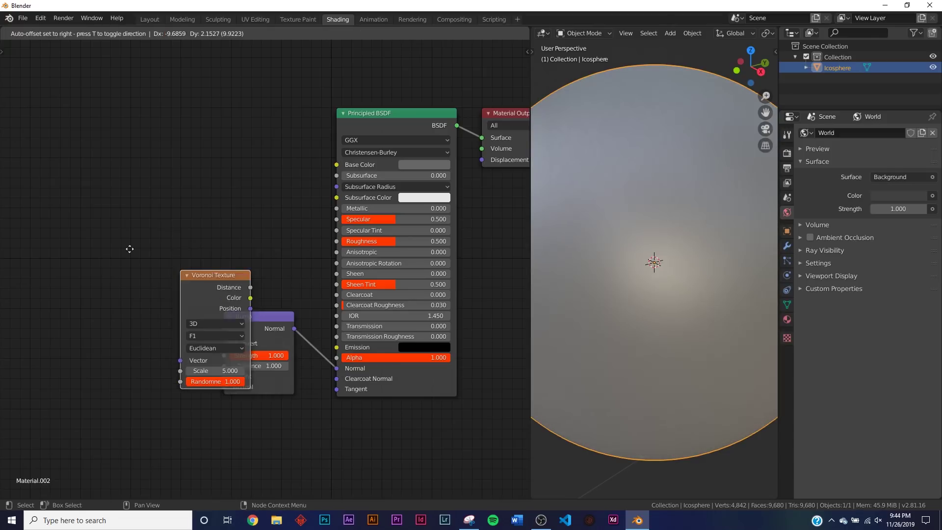
click(117, 228)
Step: Set the Voronoi Texture's feature output to Smooth F1 and its smoothness to 0
click(152, 294)
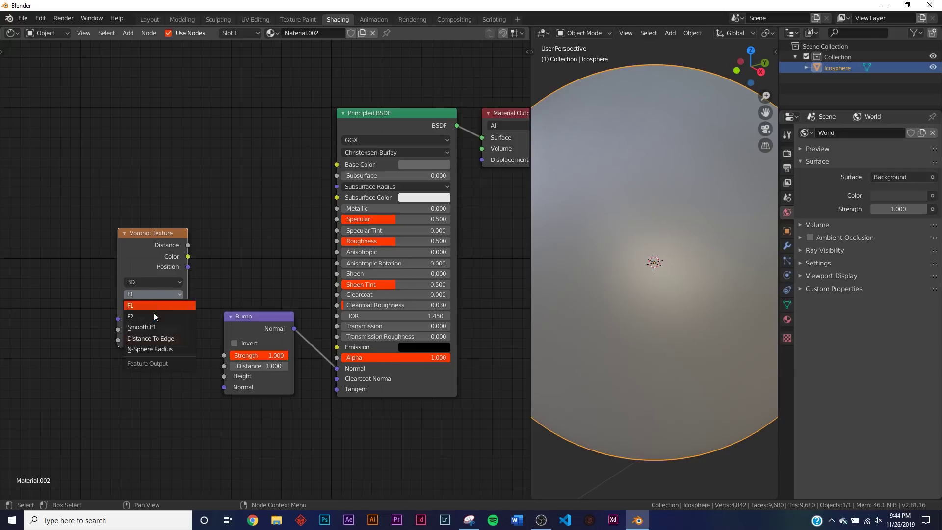
click(155, 325)
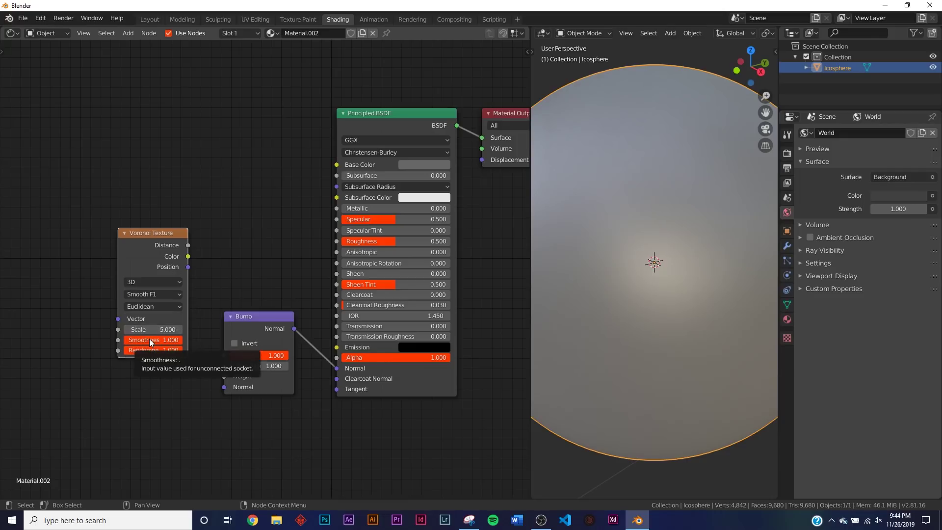
drag(150, 338, 125, 339)
Step: Duplicate the Voronoi Texture, place the copy before the original and set the copy's smoothness to 0.2
middle_drag(154, 265, 268, 195)
drag(261, 178, 244, 139)
key(shift+d)
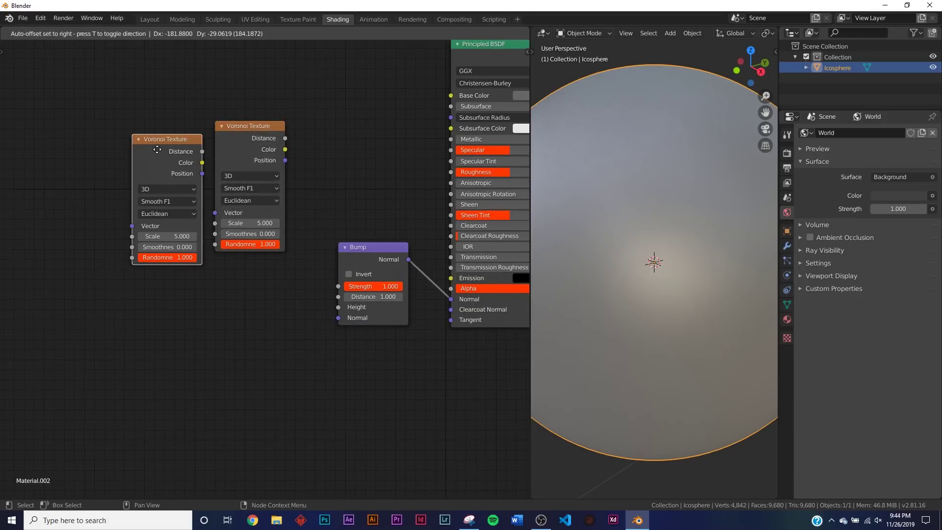
click(107, 160)
scroll(147, 237, up, 2)
drag(142, 240, 125, 239)
Step: Align the duplicated Voronoi Texture with the original and connect its Position output to the original's Vector input
middle_drag(159, 122, 297, 229)
key(g)
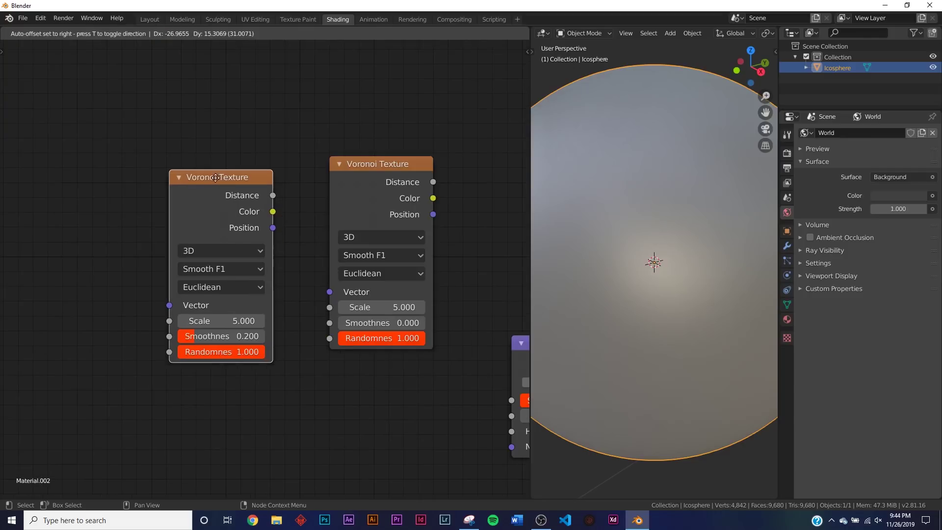
click(257, 205)
drag(251, 215, 330, 292)
Step: Add Mapping and Texture Coordinate nodes to the first Voronoi Texture in the chain, feeding the Object coordinates into the Mapping vector
ctrl+scroll(279, 260, up, 8)
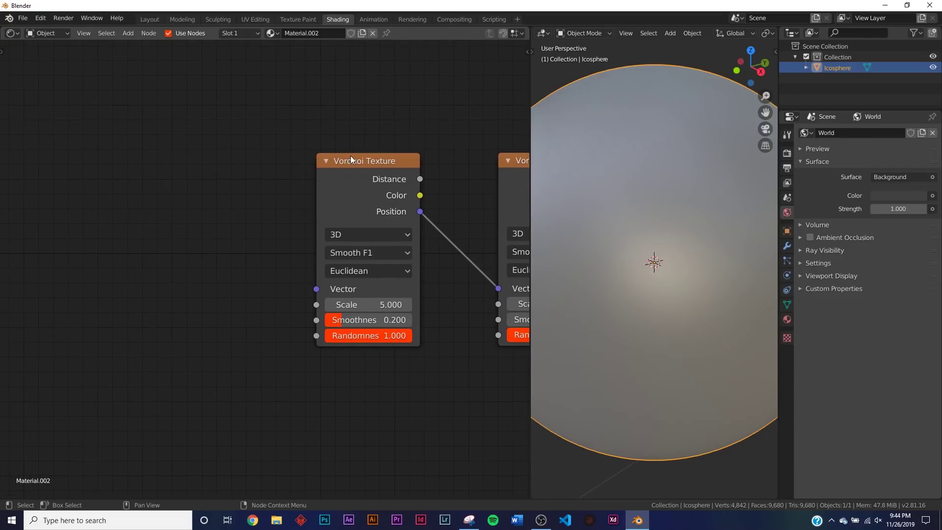
key(ctrl+t)
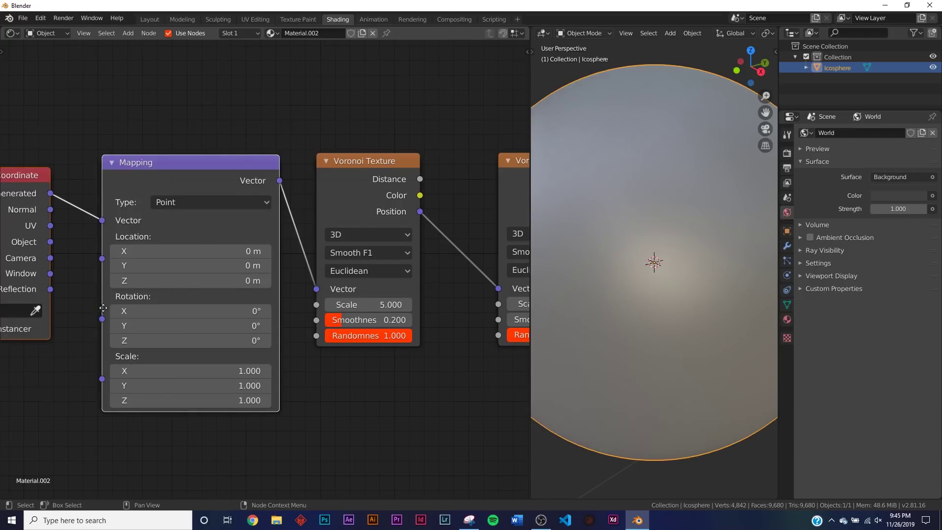
ctrl+scroll(222, 146, up, 8)
drag(217, 205, 268, 184)
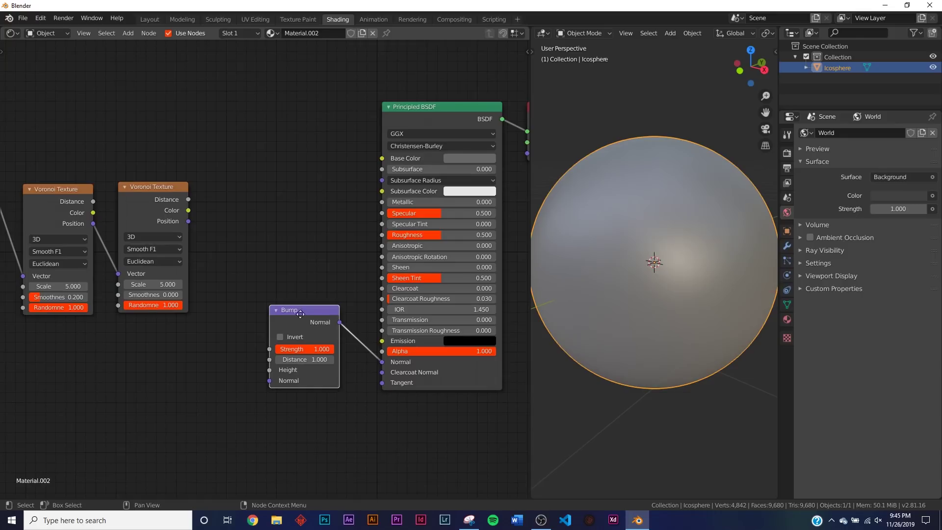
Step: Move the Bump node lower and add a ColorRamp node between the second Voronoi Texture and the Principled BSDF
key(g)
click(256, 263)
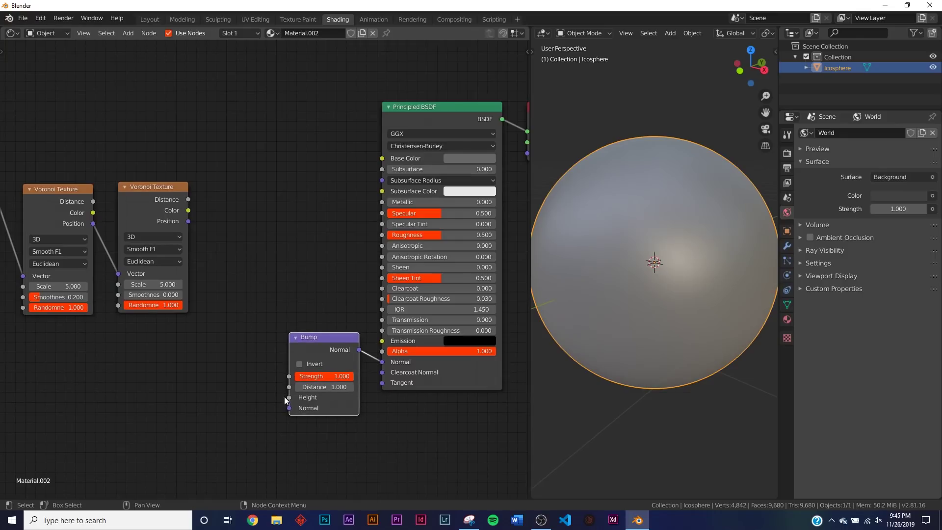
key(shift+a)
click(337, 154)
text(col)
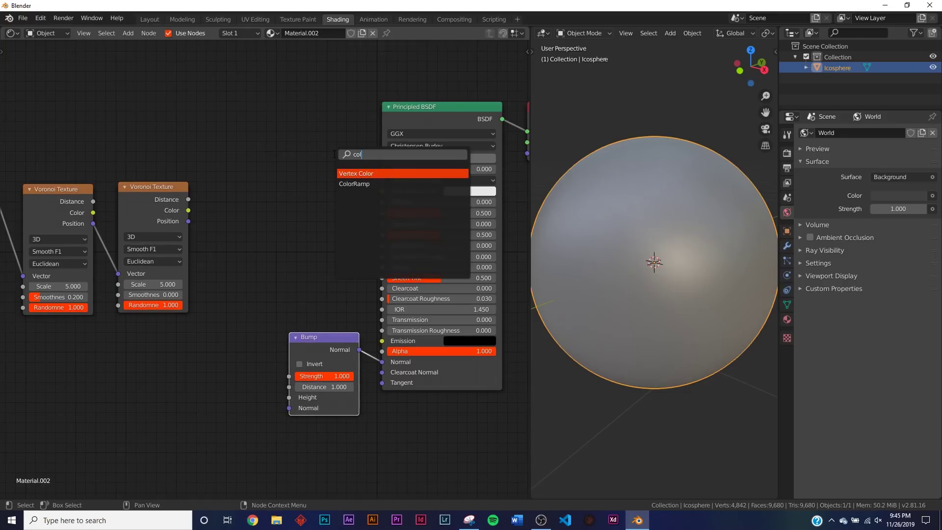
click(311, 183)
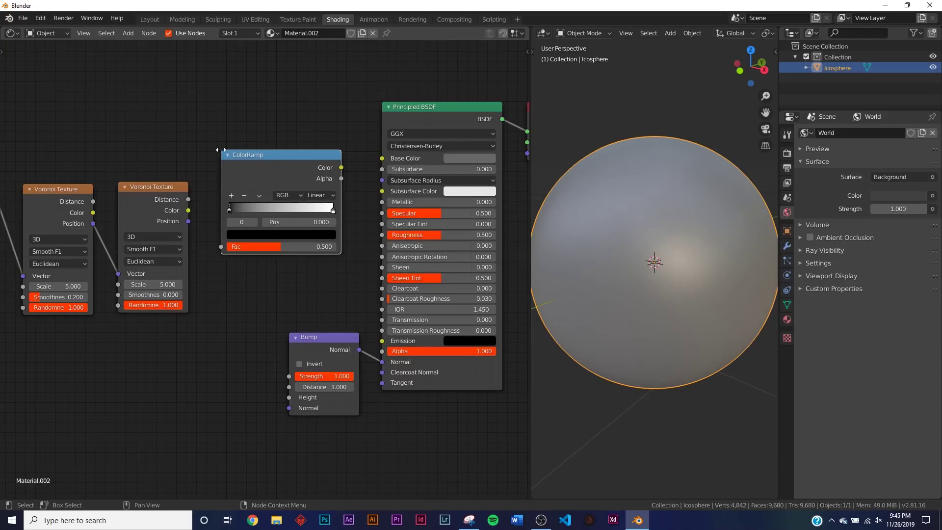
Step: Change the ColorRamp's white end stop to a light sandy orange
scroll(340, 212, up, 2)
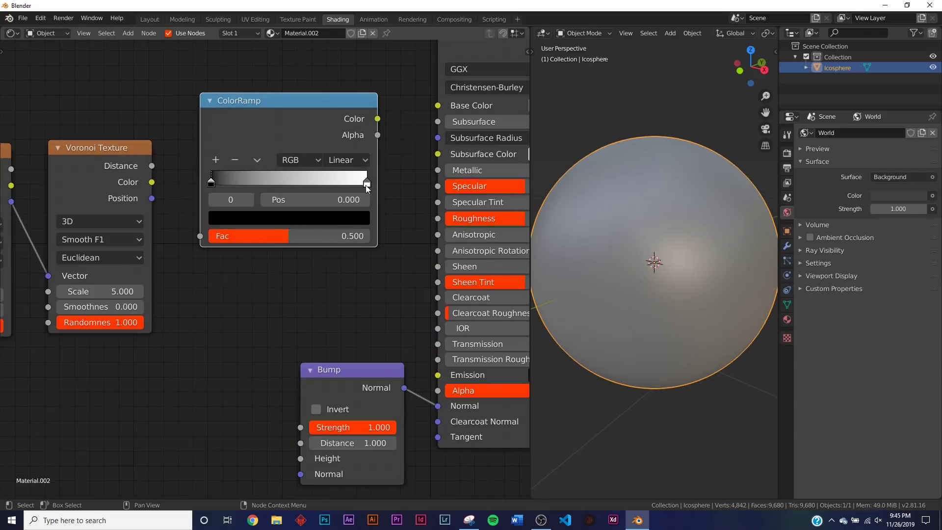
click(367, 186)
click(351, 221)
drag(275, 307, 254, 310)
Step: Add a middle stop to the ColorRamp at position 0.732 and color it dark reddish brown
click(216, 160)
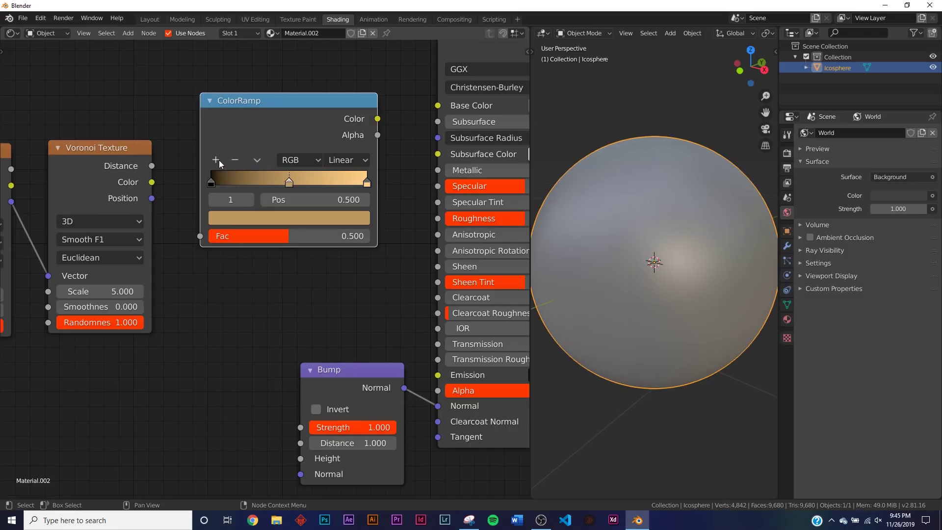
drag(288, 186, 326, 186)
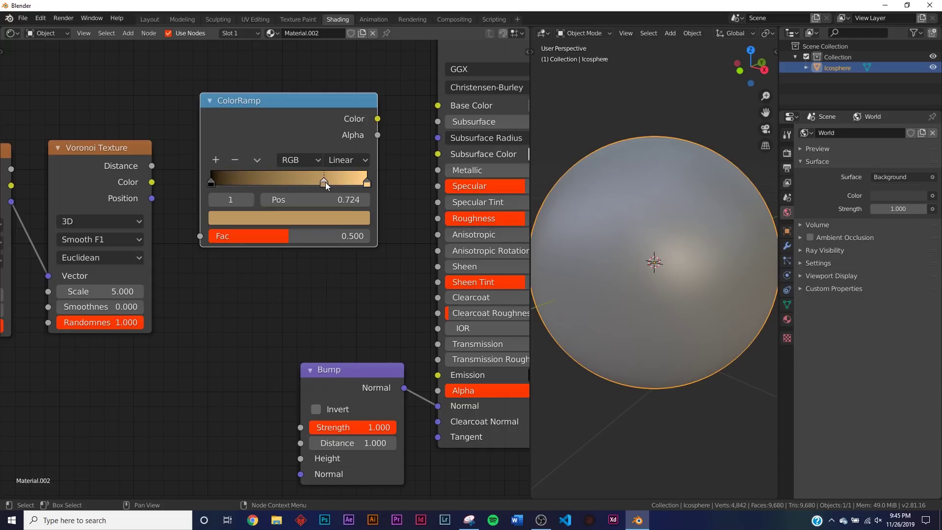
click(336, 219)
click(336, 219)
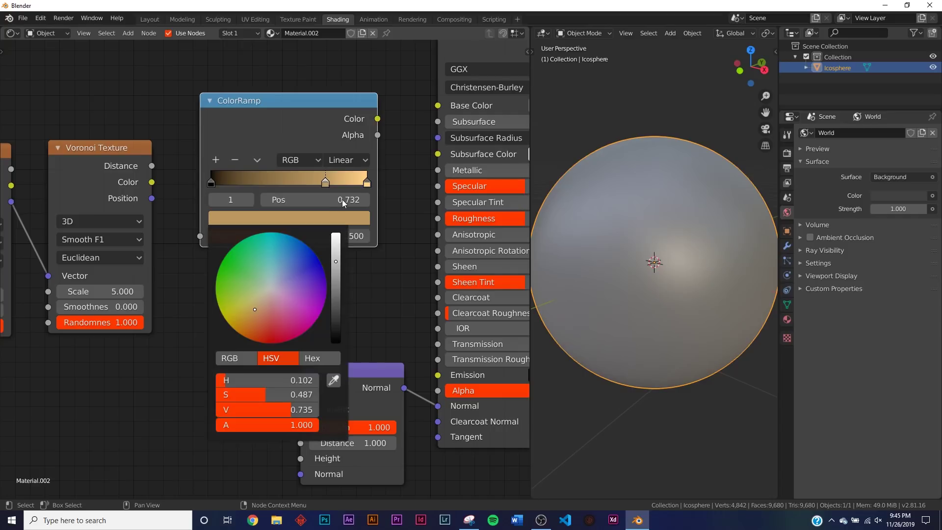
drag(336, 267, 336, 297)
drag(262, 312, 260, 318)
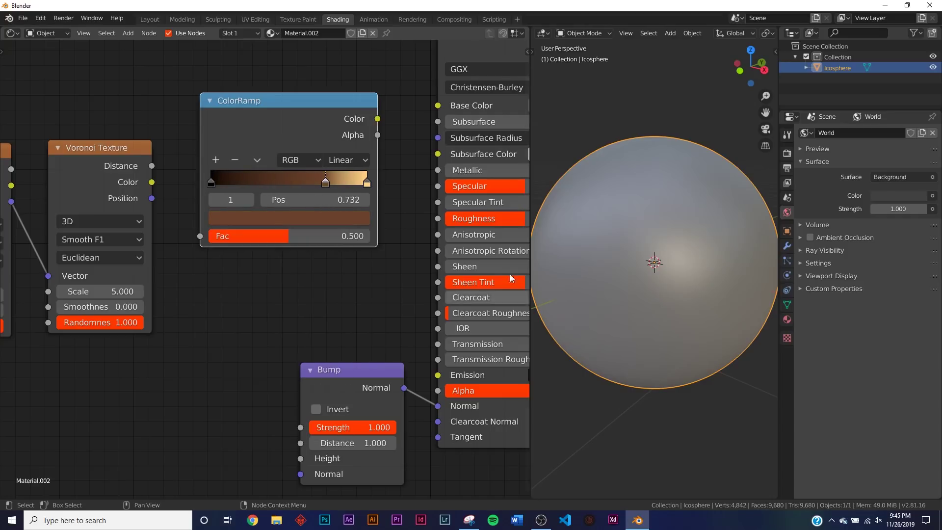
Step: Darken the ColorRamp's sandy end stop to an HSV value of 0.759
click(367, 183)
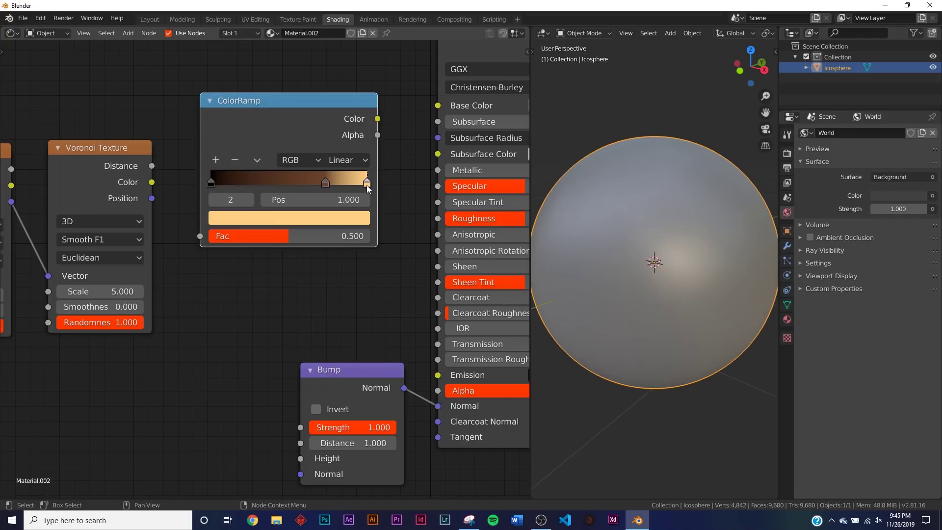
click(354, 223)
drag(335, 238, 336, 259)
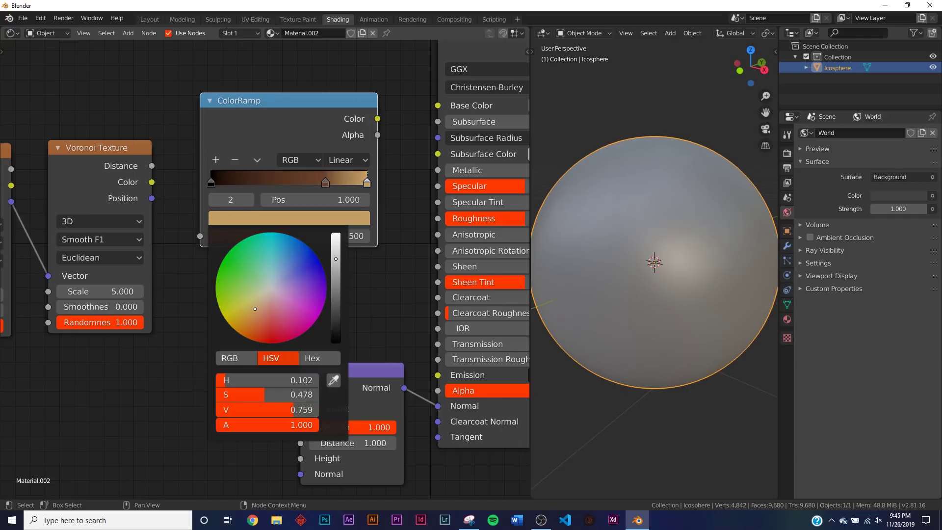
Step: Copy the hex color of the ColorRamp's middle brown stop, 6B422D
click(326, 183)
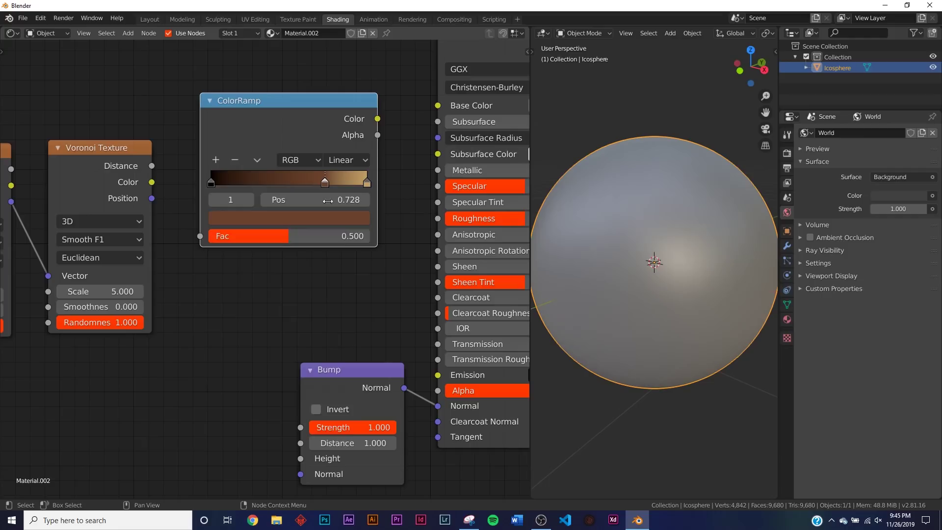
click(338, 217)
click(302, 363)
click(268, 380)
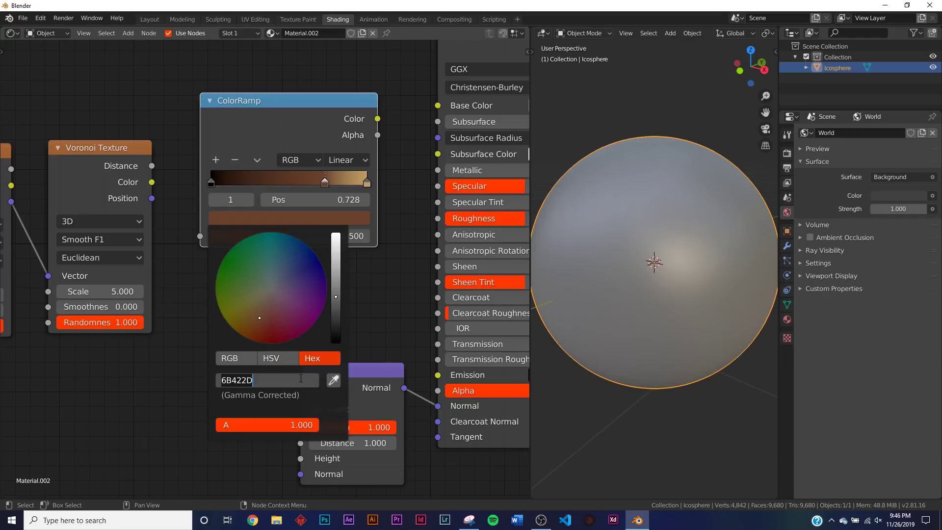
key(Return)
Step: Color the ColorRamp's black stop with the copied 6B422D, darken it to 2C1B12 and move the stop to position 0.129
click(212, 182)
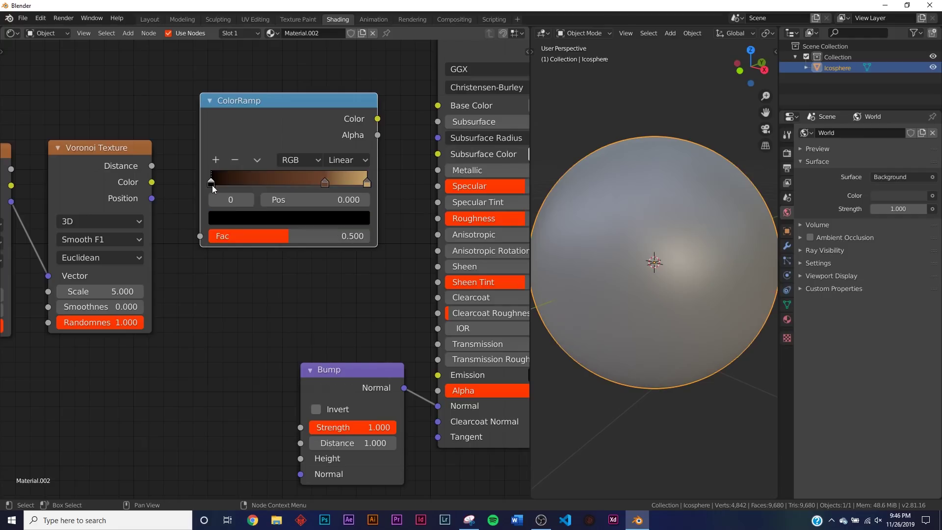
click(248, 219)
click(293, 377)
text(6B422D)
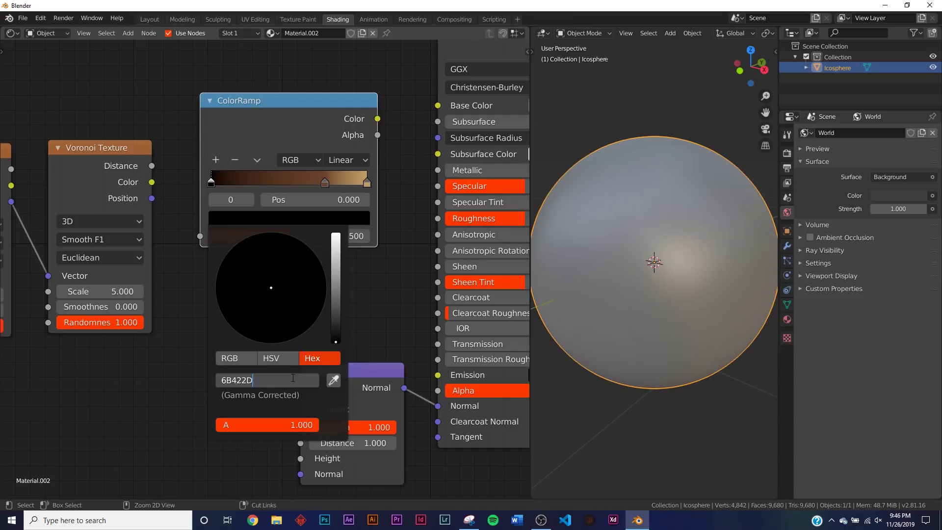
key(Return)
drag(336, 299, 337, 325)
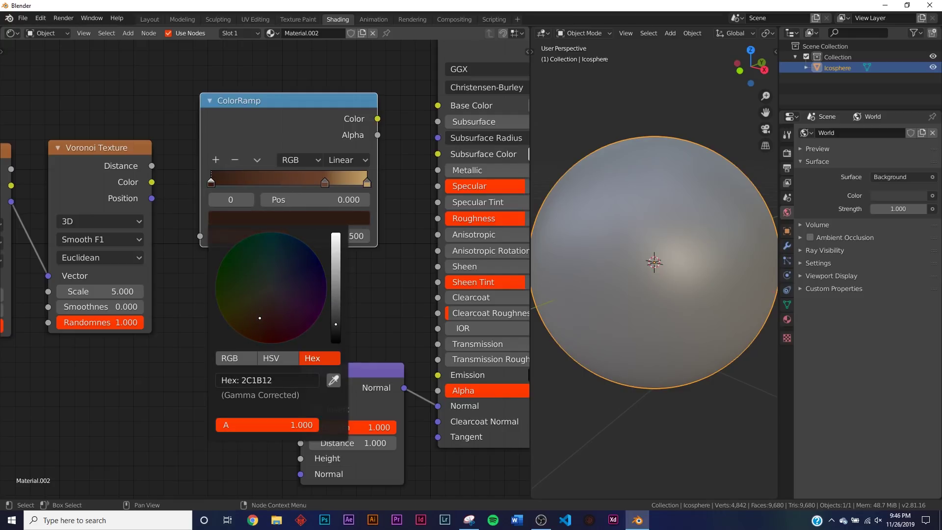
drag(214, 184, 234, 185)
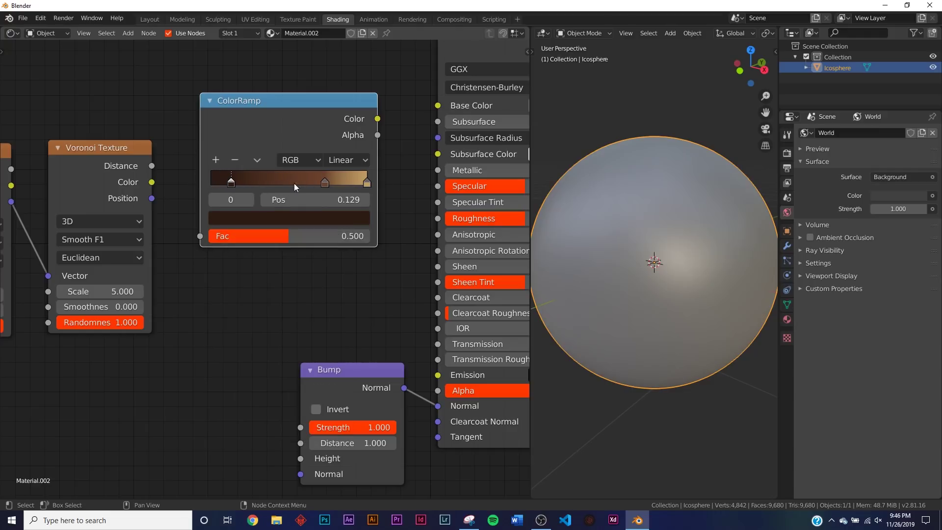
Step: Link the second Voronoi's Distance through the ColorRamp to the Base Color, and move the middle stop to 0.695
drag(152, 166, 201, 235)
drag(377, 119, 437, 105)
middle_drag(679, 256, 676, 322)
mouse_move(324, 183)
mouse_down()
mouse_move(258, 183)
mouse_move(323, 184)
mouse_up()
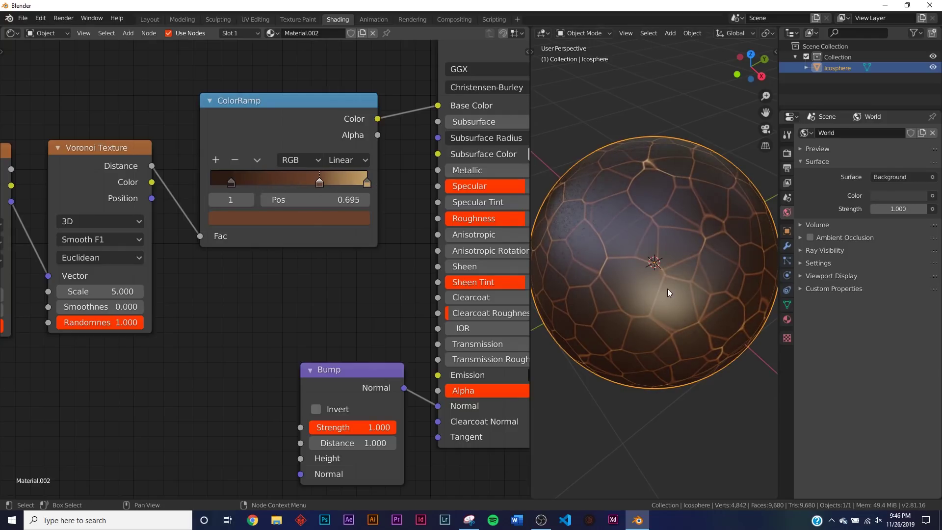
middle_drag(702, 264, 690, 291)
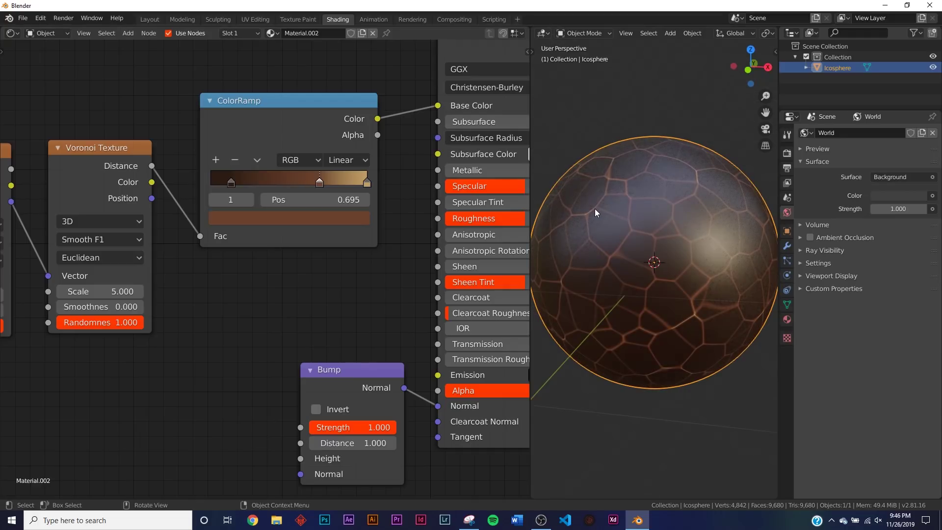
Step: Move the Texture Coordinate node away from Mapping and insert a Noise Texture on their link, feeding its Color into the Mapping Vector
middle_drag(142, 277, 570, 266)
mouse_move(325, 122)
mouse_down()
mouse_move(145, 144)
mouse_move(140, 136)
mouse_up()
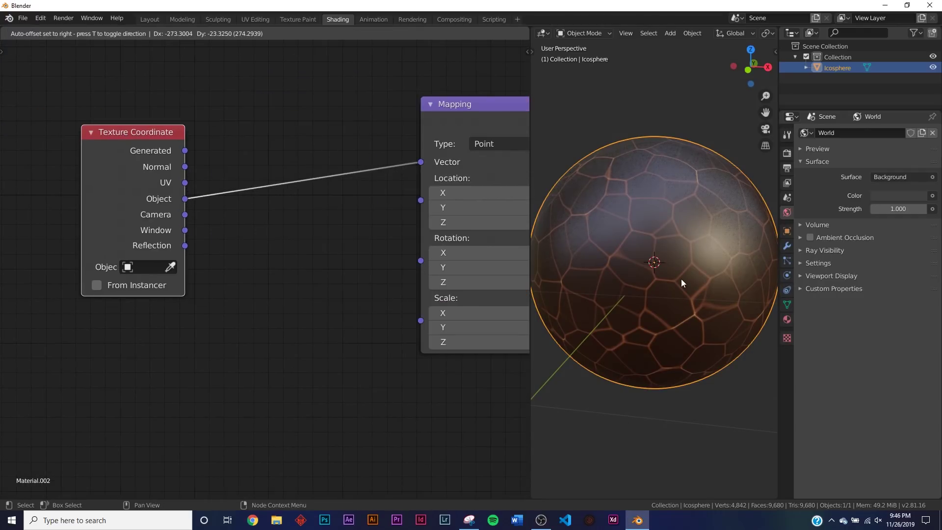
key(z)
click(724, 278)
key(shift+a)
text(noi)
click(260, 154)
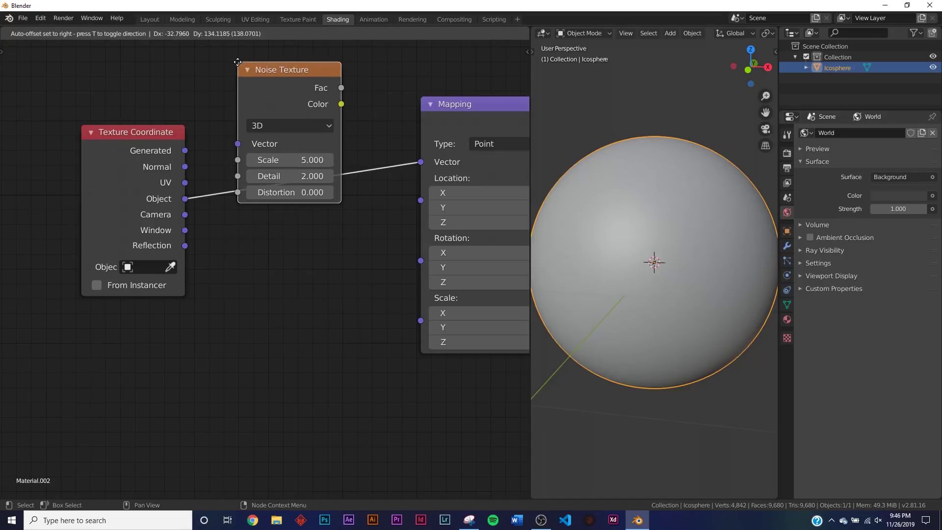
click(275, 226)
key(z)
click(589, 303)
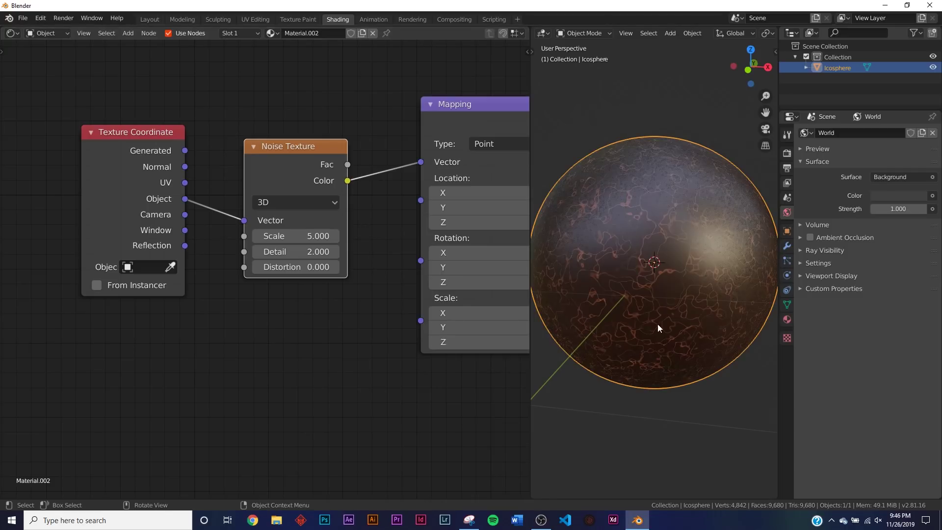
middle_drag(693, 277, 385, 192)
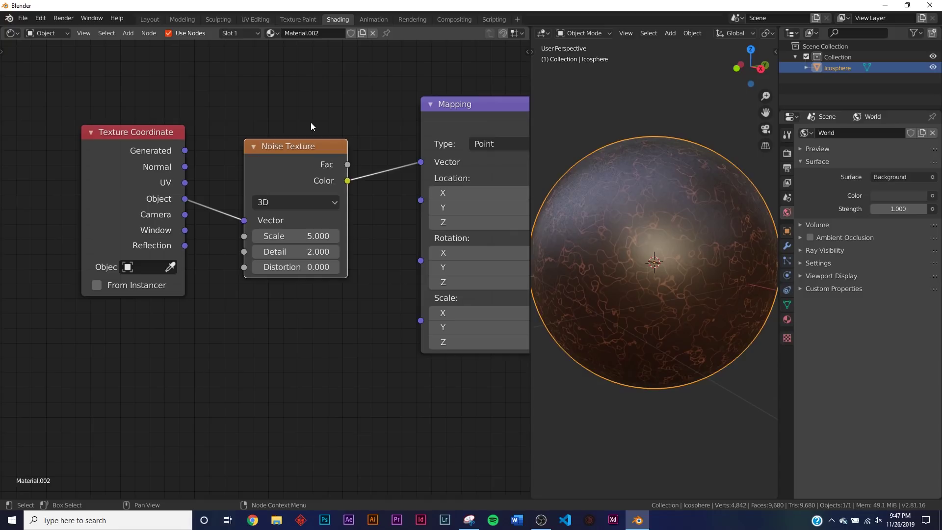
Step: Insert a MixRGB node between the Noise Texture and Mapping, and connect the Texture Coordinate's Object output to its Color2
key(shift+a)
click(364, 111)
text(mix)
key(Down)
key(Return)
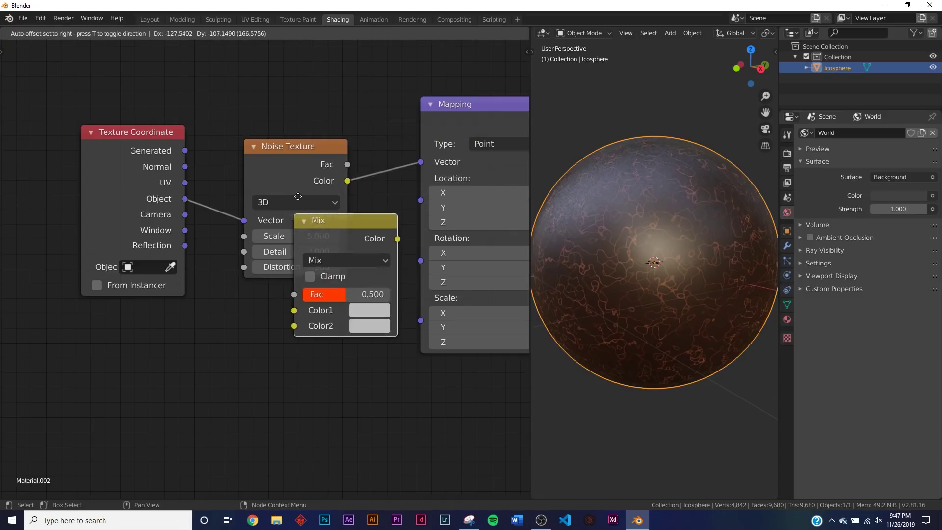
click(314, 143)
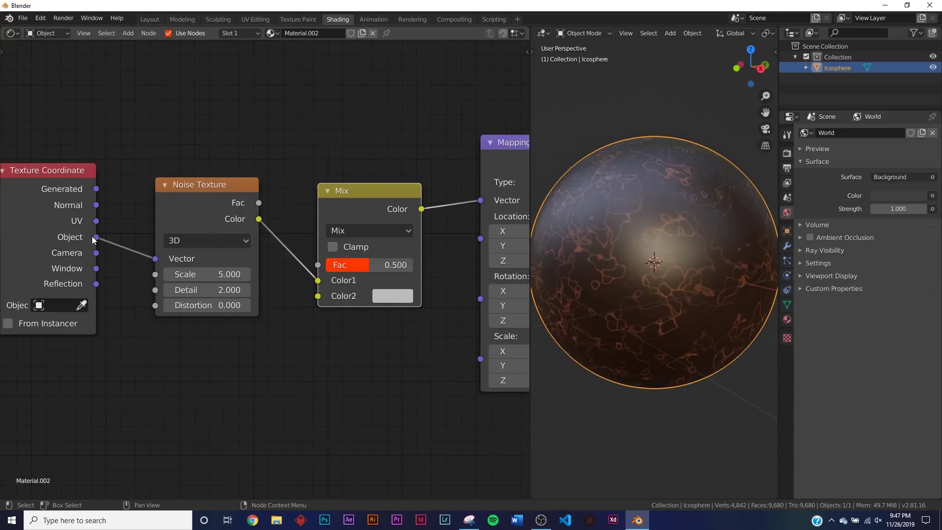
click(92, 237)
drag(96, 238, 318, 296)
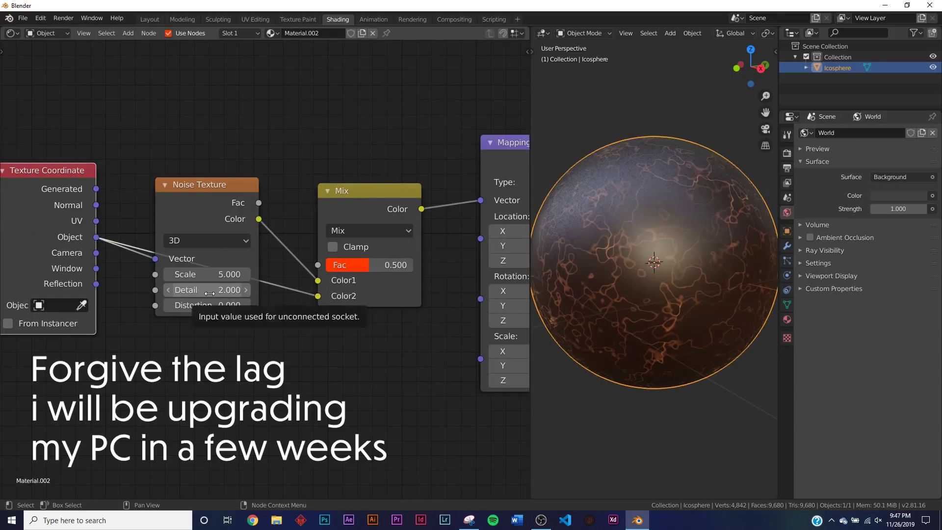
Step: Set the Noise Texture's Detail to 16 and its Scale to 10
click(210, 291)
text(16)
key(Return)
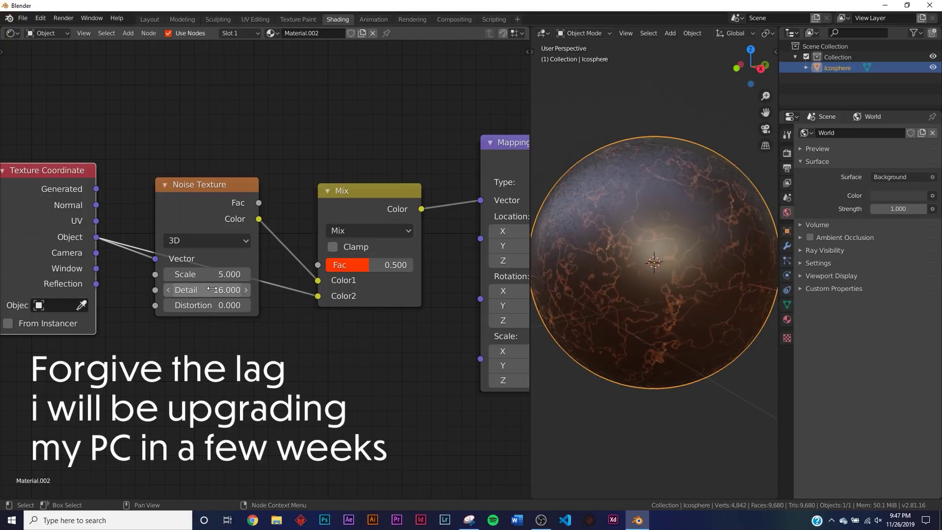
click(221, 275)
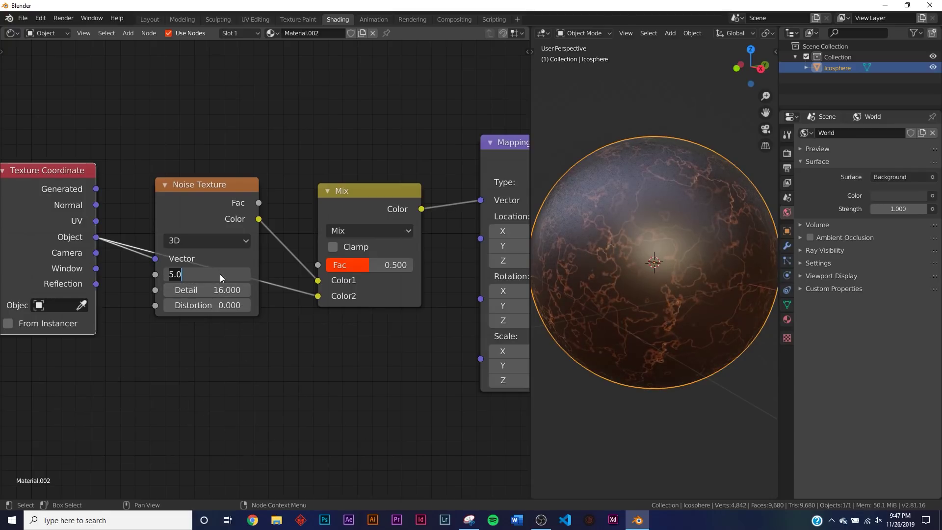
text(10)
key(Return)
Step: Adjust the Mix node's Fac to 0.878 to limit the noise distortion of the cells
drag(369, 265, 413, 265)
scroll(653, 319, up, 5)
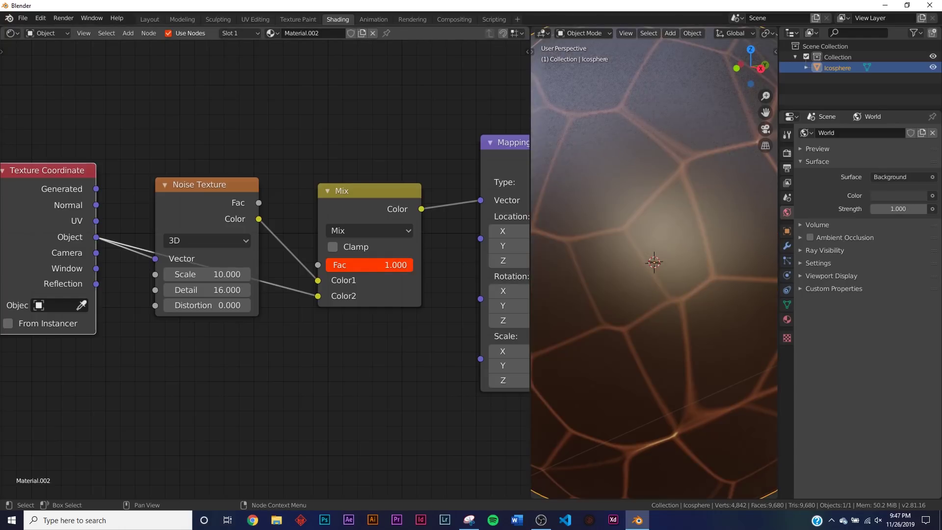
drag(413, 265, 362, 265)
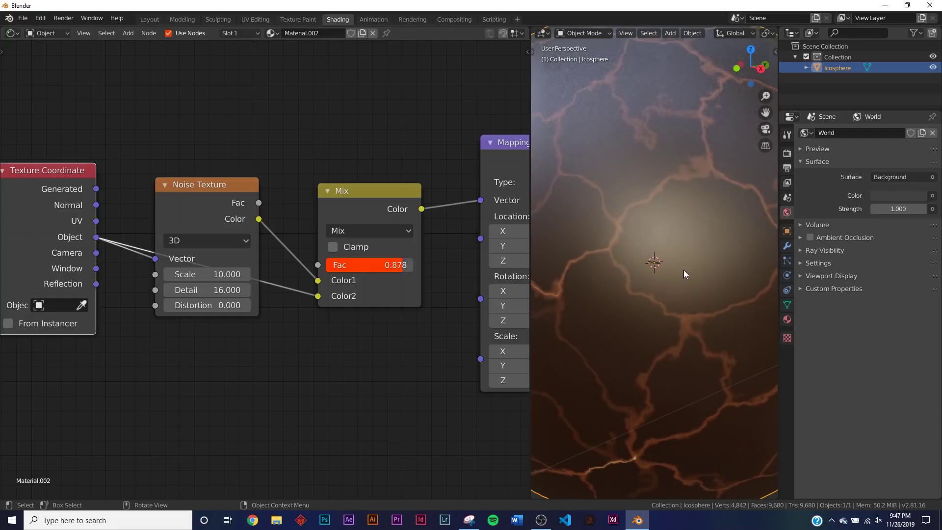
scroll(684, 269, down, 5)
Step: Set the Scale of both Voronoi Texture nodes to 20
middle_drag(413, 287, 33, 284)
middle_drag(378, 251, 264, 259)
click(260, 287)
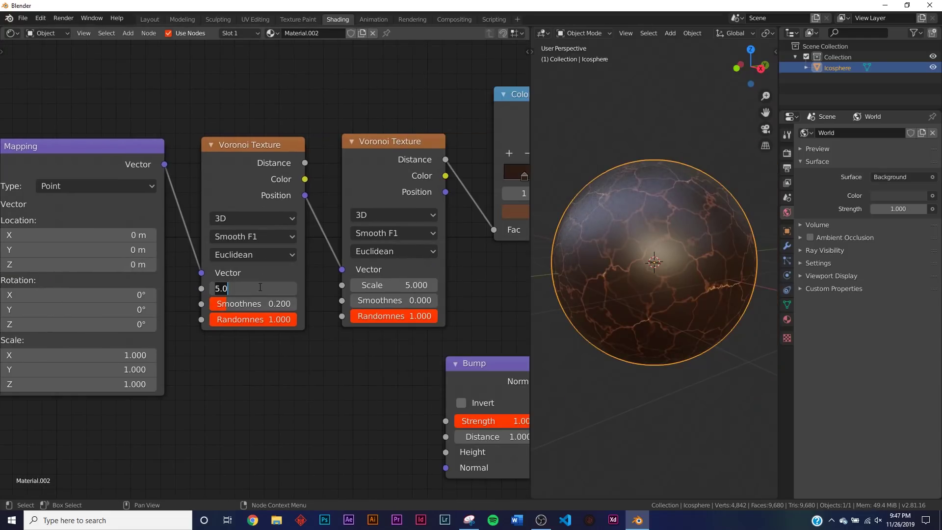
text(20)
key(Return)
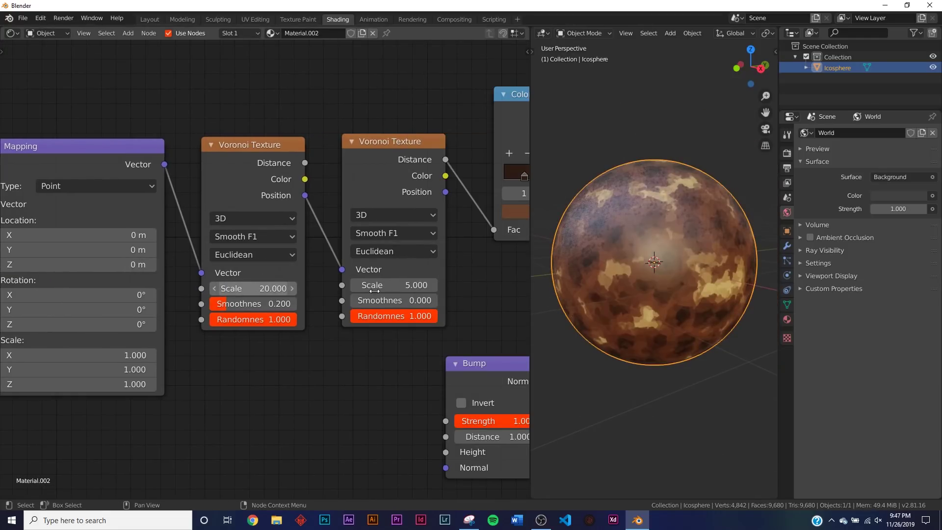
double_click(417, 287)
text(20)
key(Return)
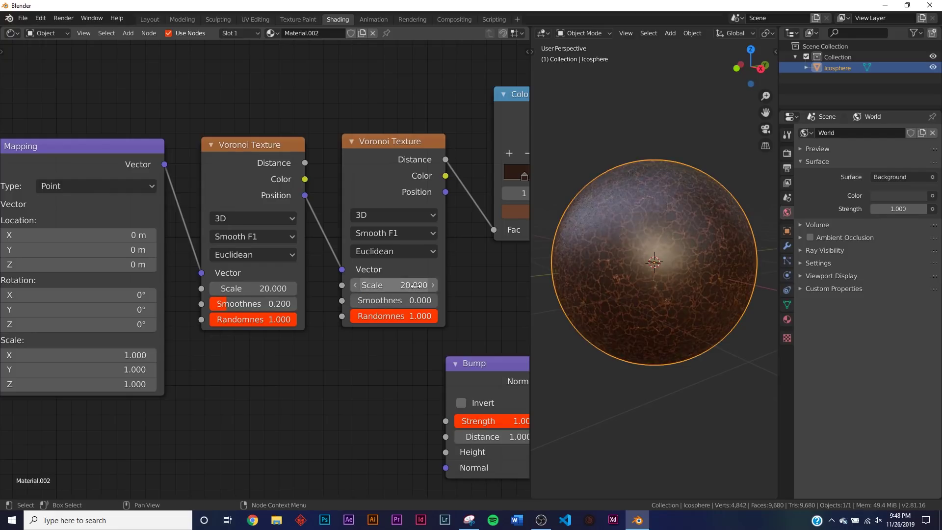
Step: Add a second ColorRamp before the Bump node, feeding the second Voronoi's Distance through it into the Bump's Height
drag(497, 368, 436, 320)
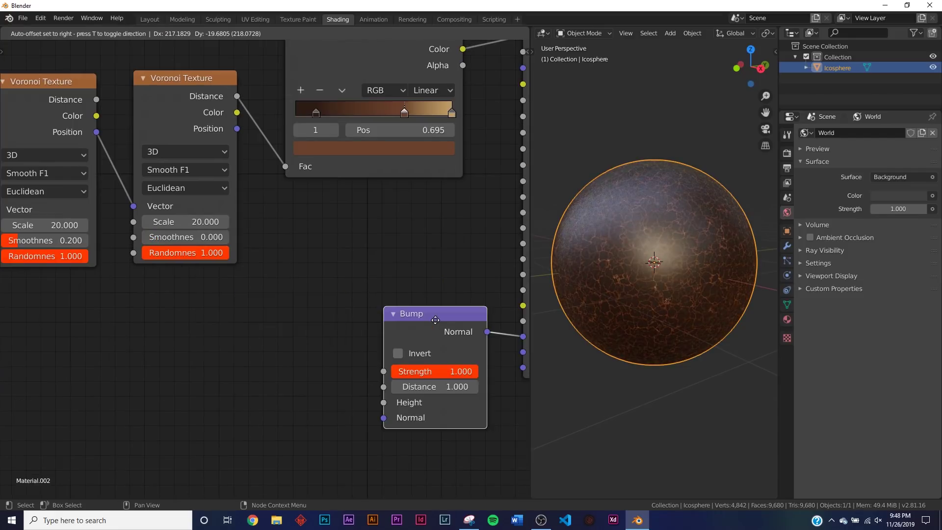
key(shift+a)
click(310, 272)
text(col)
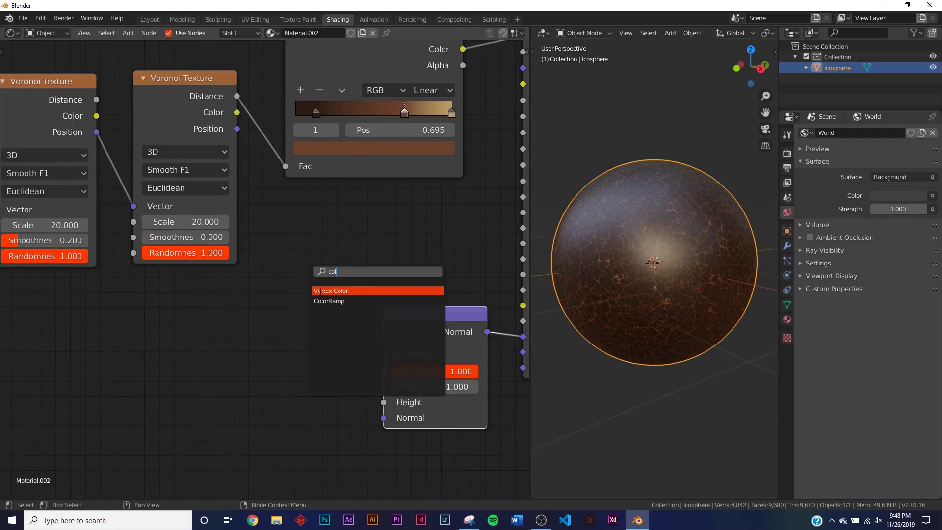
click(320, 301)
click(159, 326)
drag(337, 350, 384, 402)
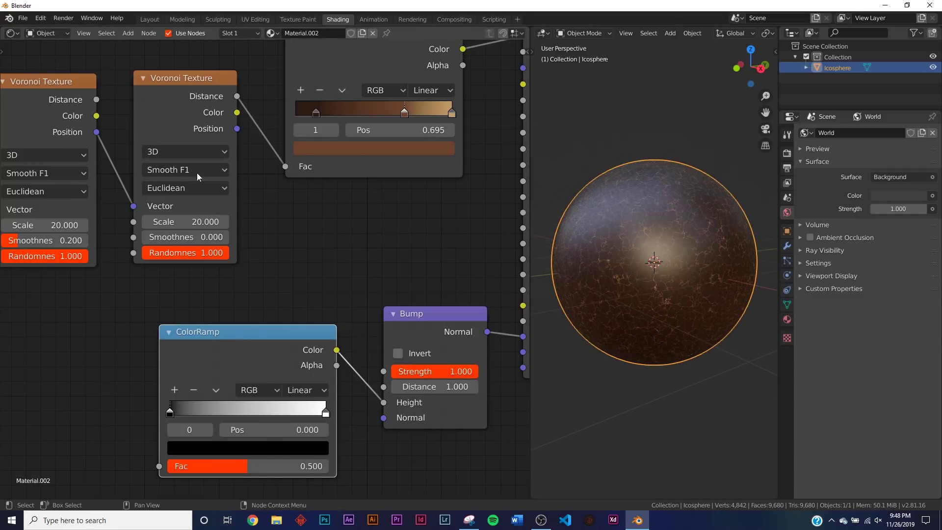
drag(237, 97, 160, 465)
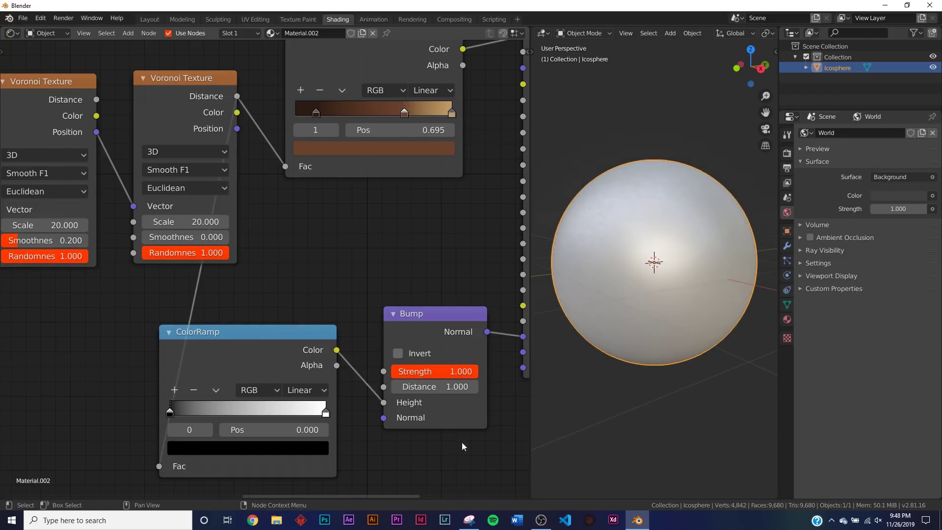
Step: Reduce the Bump node's Strength to 0.412 and enable Invert
scroll(662, 267, up, 2)
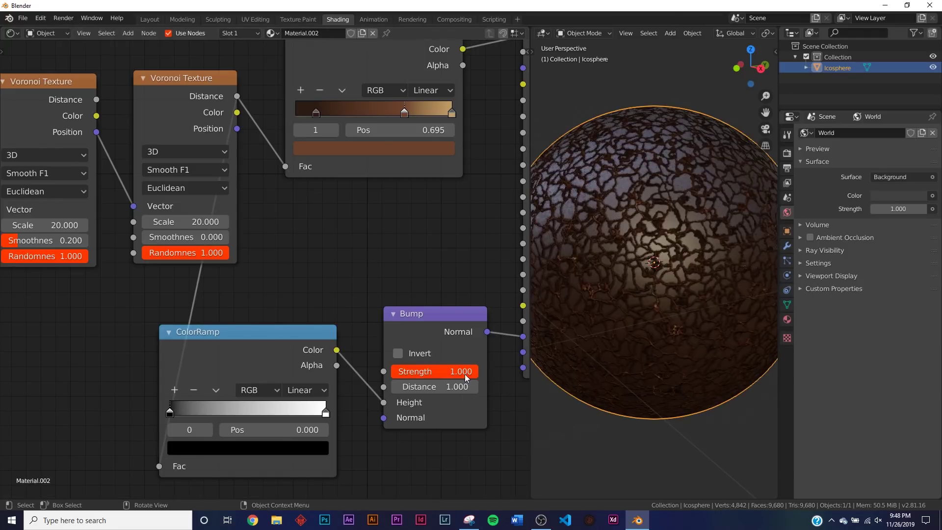
drag(461, 372, 405, 371)
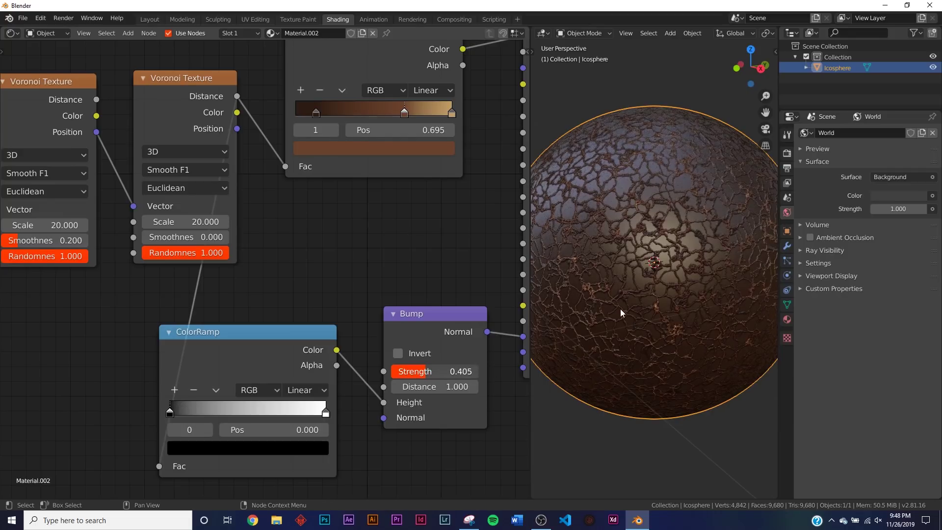
drag(611, 332, 630, 290)
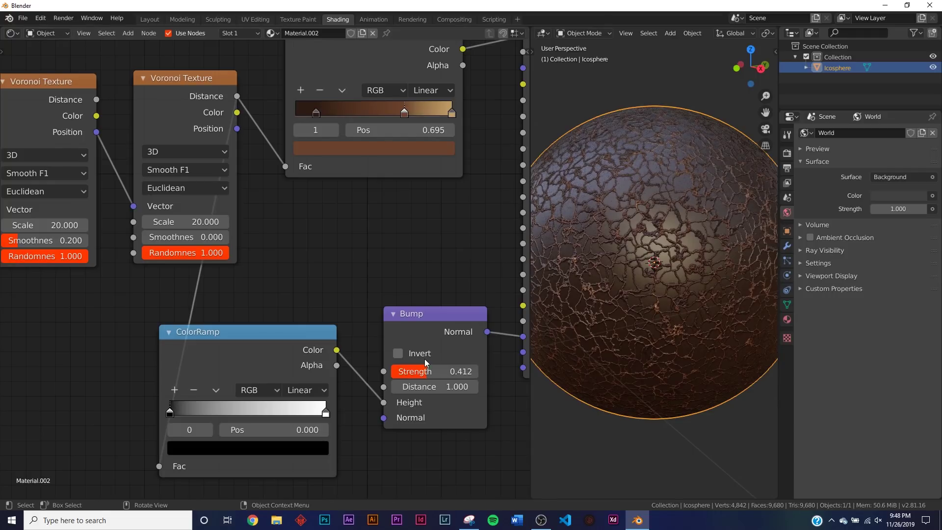
click(398, 353)
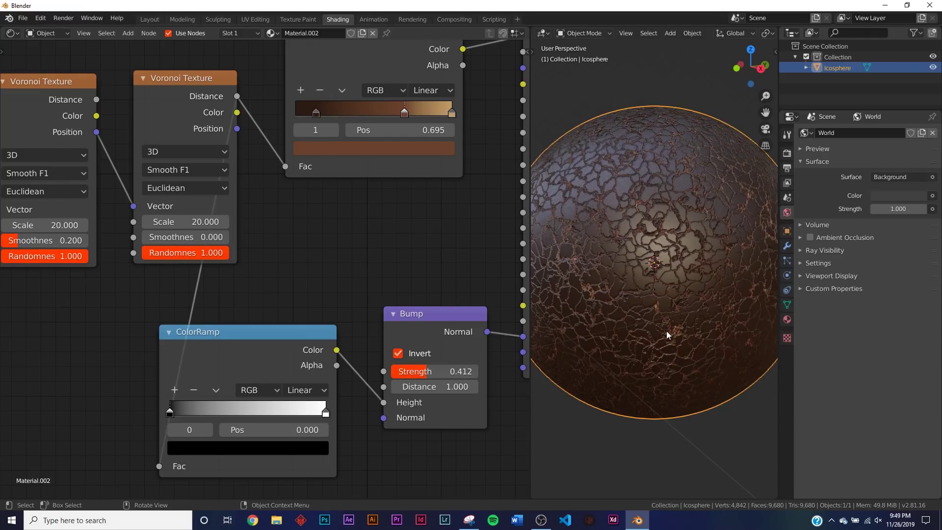
Step: Move the whole group of coordinate, noise, mapping and Voronoi nodes away from the ColorRamps to make room
key(Home)
drag(23, 254, 269, 272)
key(g)
click(240, 282)
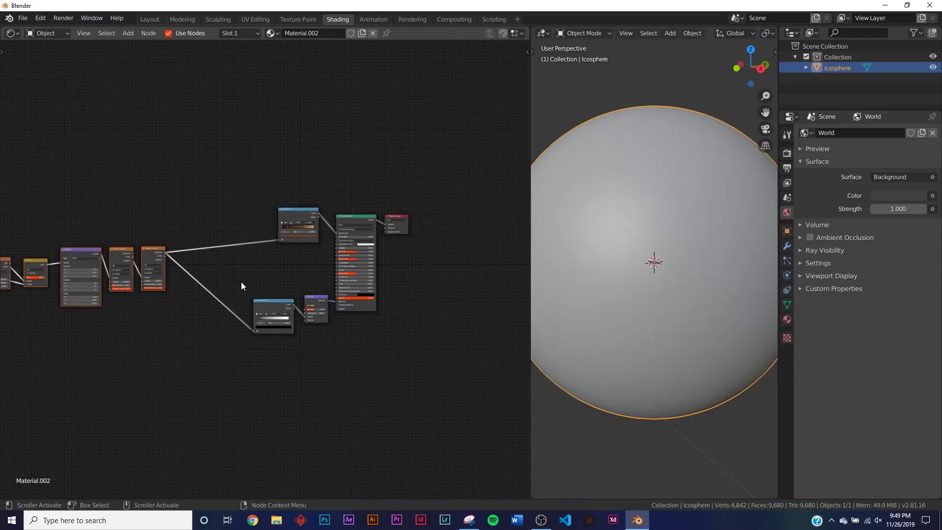
Step: Add a third ColorRamp between the two existing ones and disconnect the Bump node's Height input
scroll(323, 263, up, 5)
key(shift+a)
click(371, 246)
text(col)
click(402, 273)
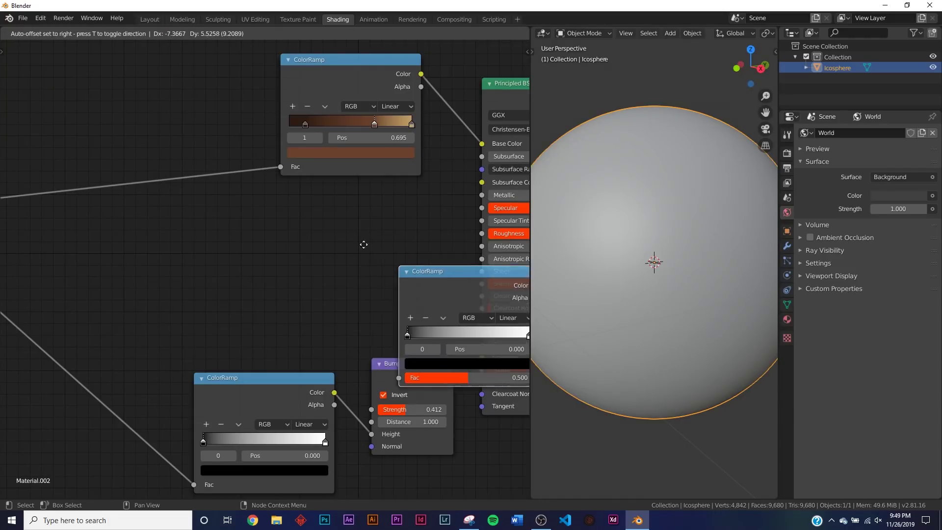
click(290, 210)
middle_drag(295, 323, 397, 322)
drag(474, 433, 457, 385)
middle_drag(449, 391, 333, 318)
middle_drag(306, 275, 387, 298)
Step: Add a second Noise Texture beside the new ColorRamp and connect the Mapping node's Vector output to its Vector input
key(shift+a)
click(270, 182)
text(noise)
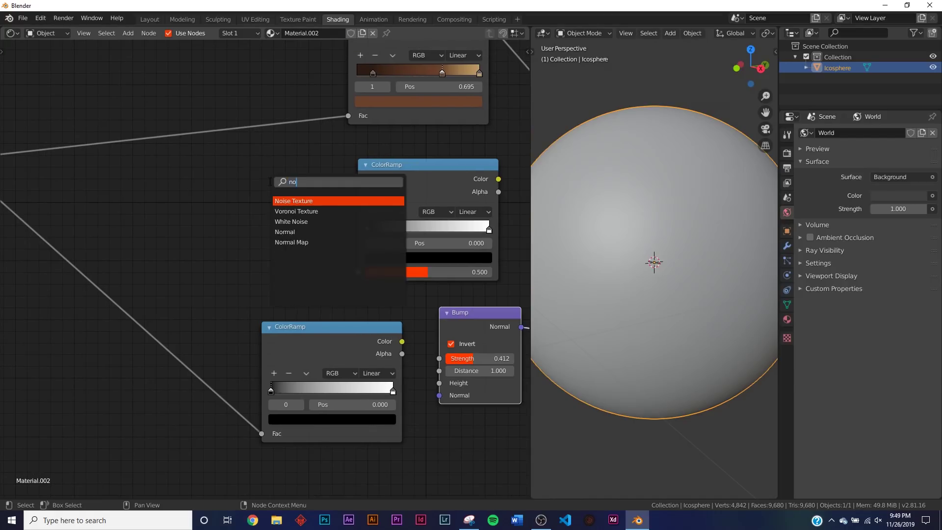
key(Return)
click(236, 187)
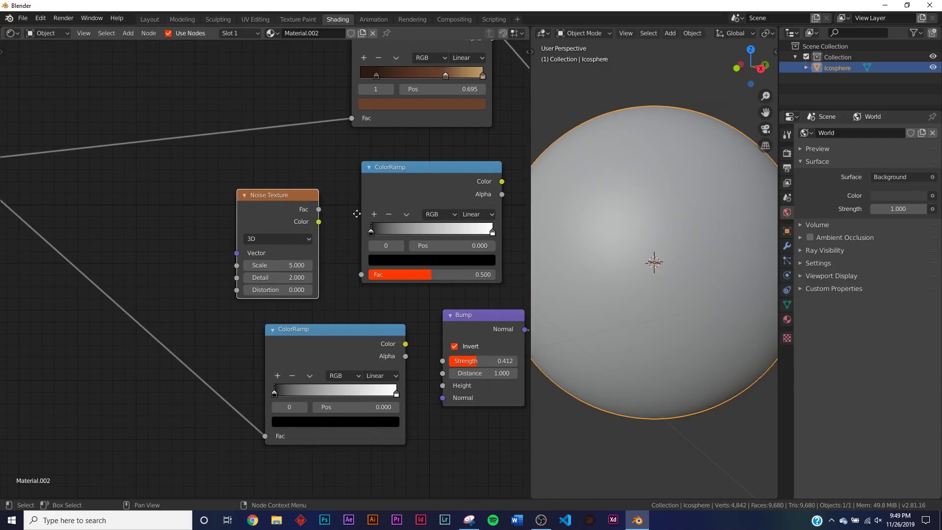
scroll(187, 189, down, 3)
drag(67, 216, 358, 267)
middle_drag(389, 255, 272, 237)
scroll(272, 237, up, 7)
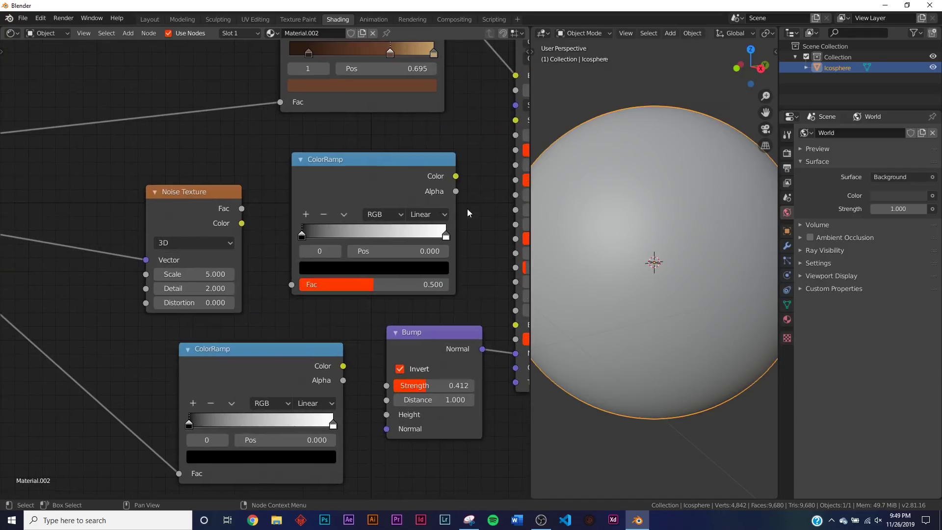
Step: Connect the new Noise Texture's Fac through the third ColorRamp to the Principled BSDF's Roughness, and show the sphere in Material Preview
scroll(272, 236, down, 5)
middle_drag(196, 216, 435, 198)
middle_drag(94, 197, 278, 211)
middle_drag(400, 283, 134, 268)
scroll(264, 248, up, 7)
middle_drag(431, 198, 206, 208)
drag(287, 184, 348, 267)
middle_drag(309, 236, 157, 262)
mouse_move(369, 176)
mouse_down()
mouse_move(422, 187)
mouse_move(428, 179)
mouse_up()
key(z)
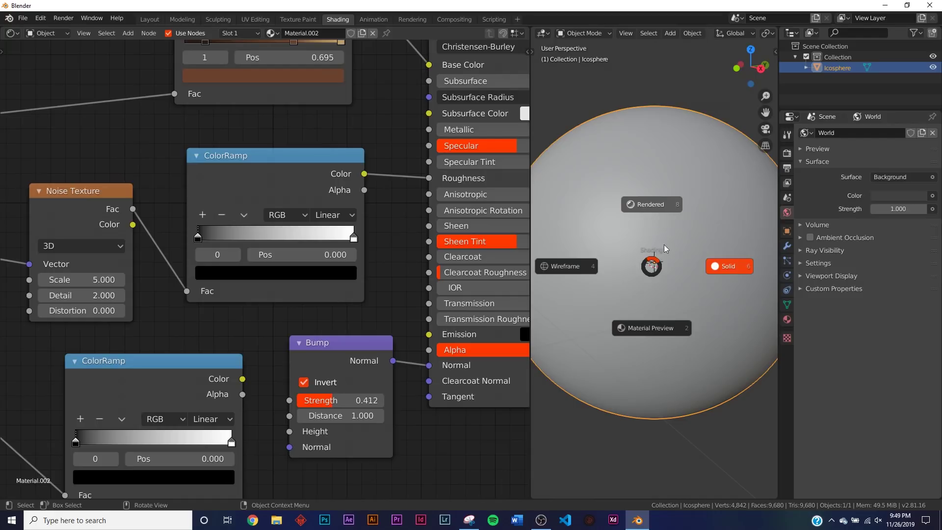
click(668, 330)
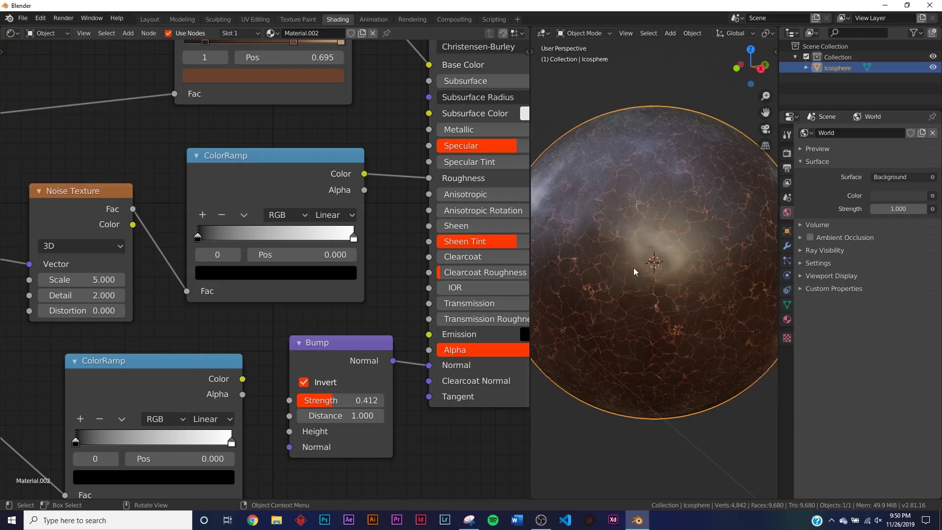
middle_drag(635, 270, 560, 181)
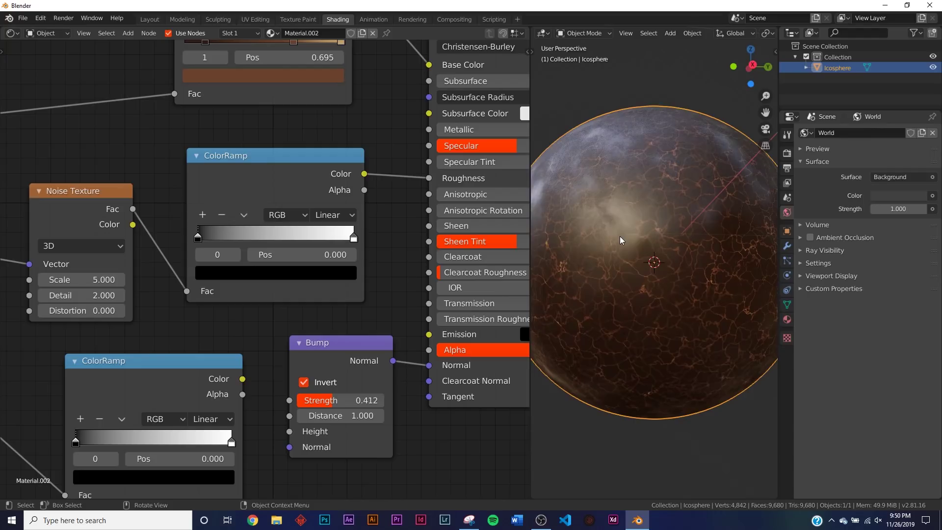
Step: Reconnect the lower ColorRamp's Color to the Bump node's Height, and deselect the sphere in the Layout workspace
drag(242, 379, 286, 432)
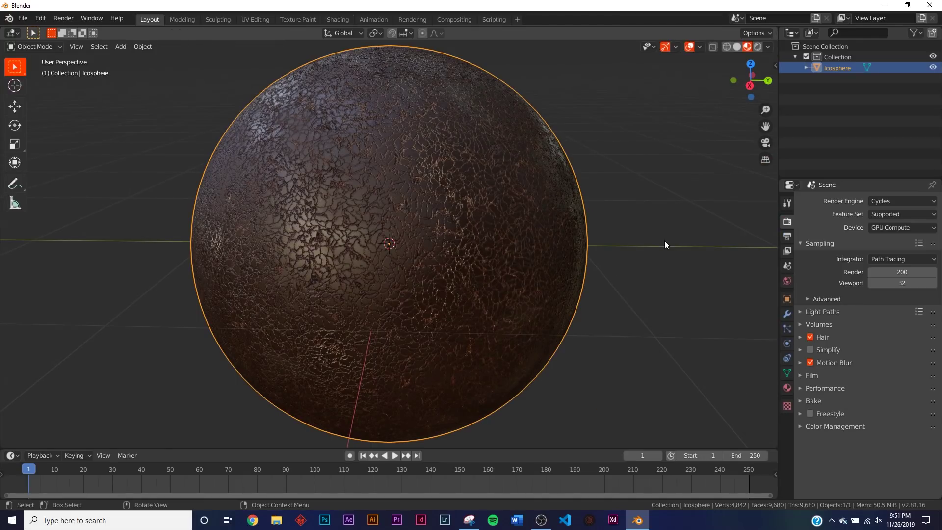
click(664, 241)
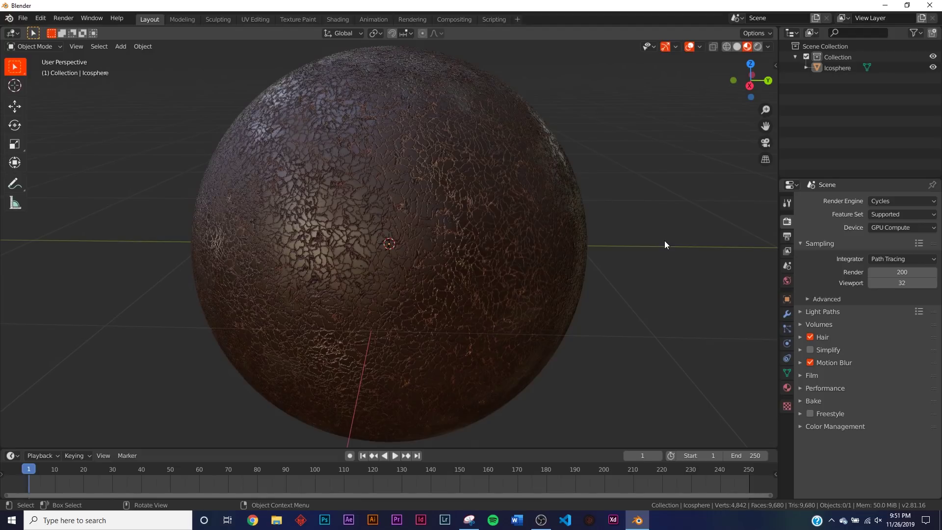